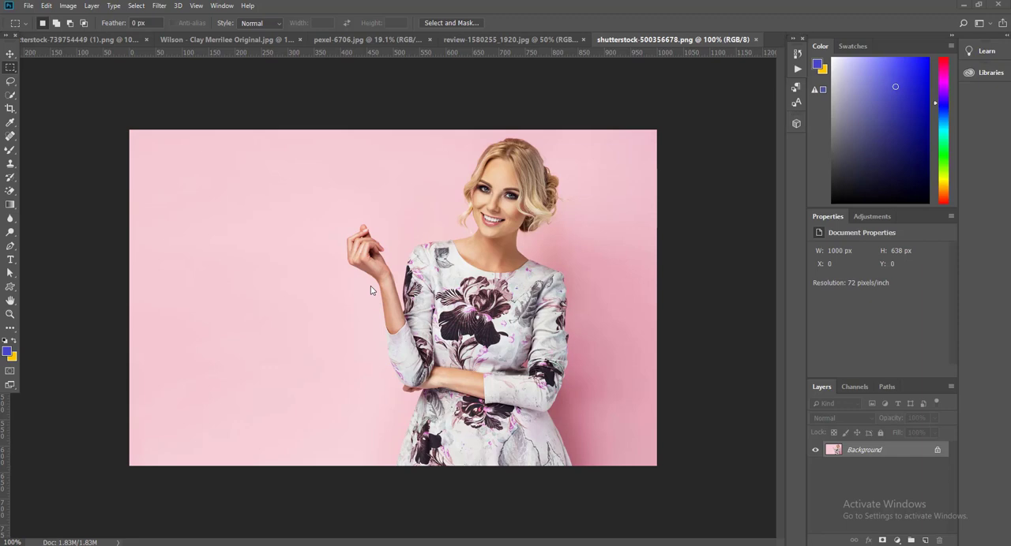
{"action": "right_click", "coordinate": [11, 68]}
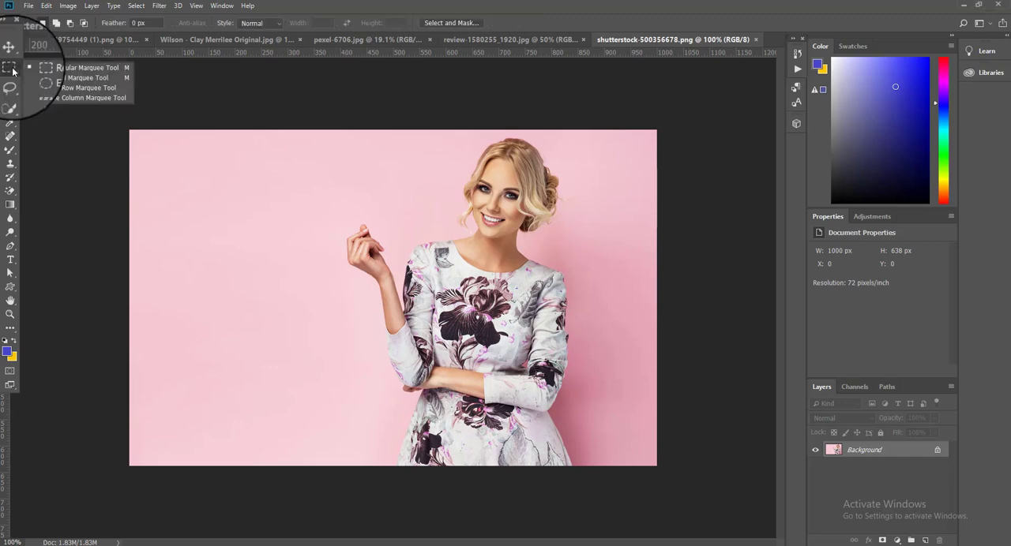
{"action": "right_click", "coordinate": [10, 82]}
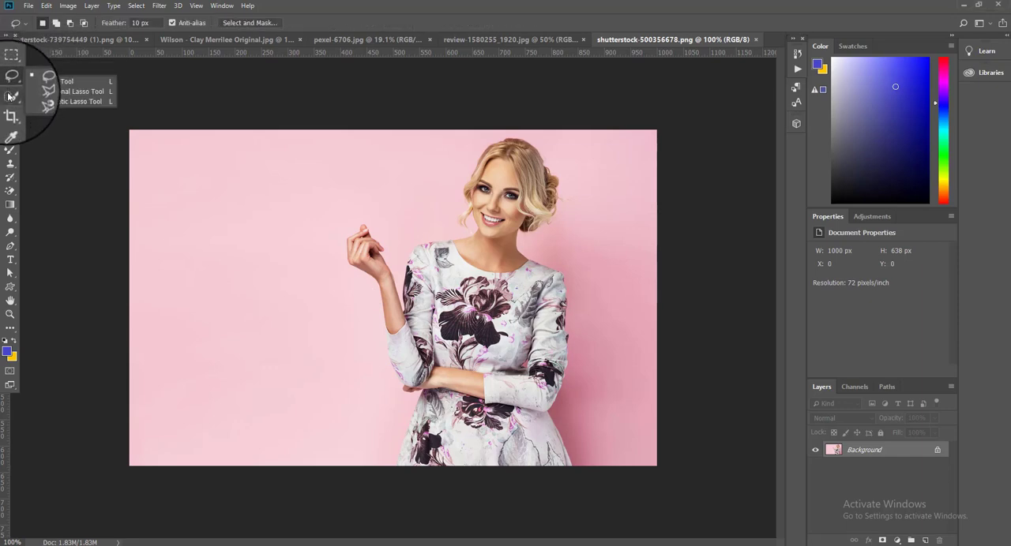
{"action": "right_click", "coordinate": [8, 96]}
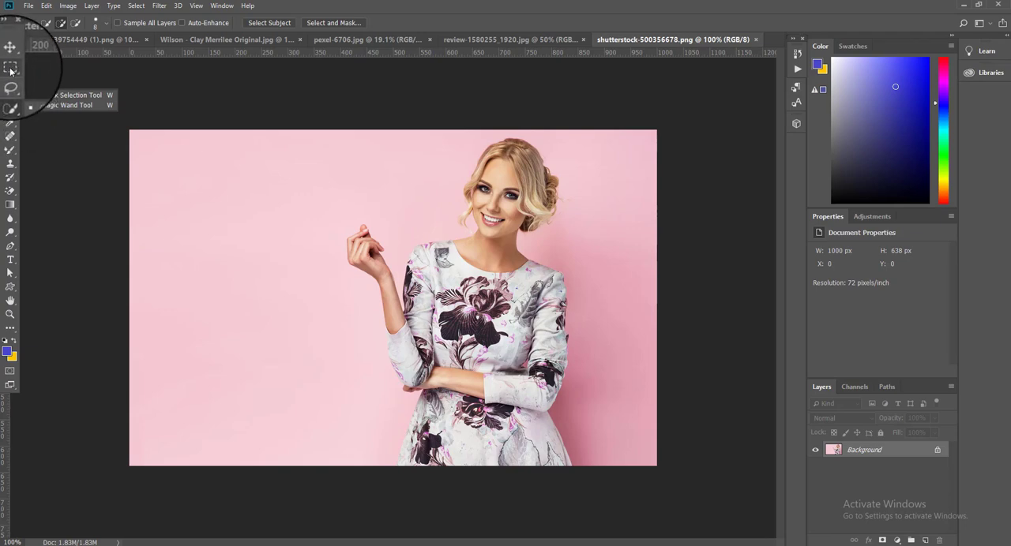
{"action": "right_click", "coordinate": [11, 70]}
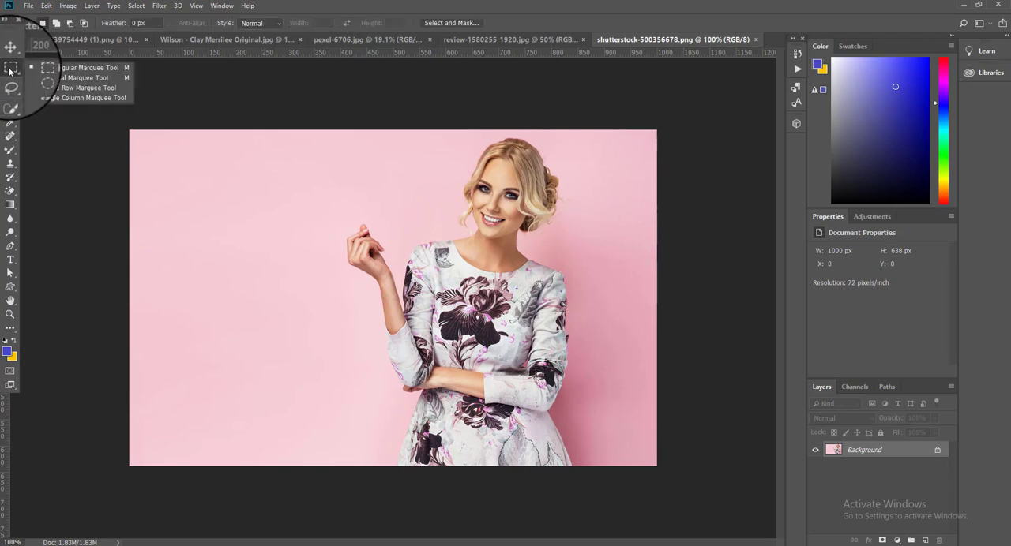
{"action": "left_click", "coordinate": [585, 10]}
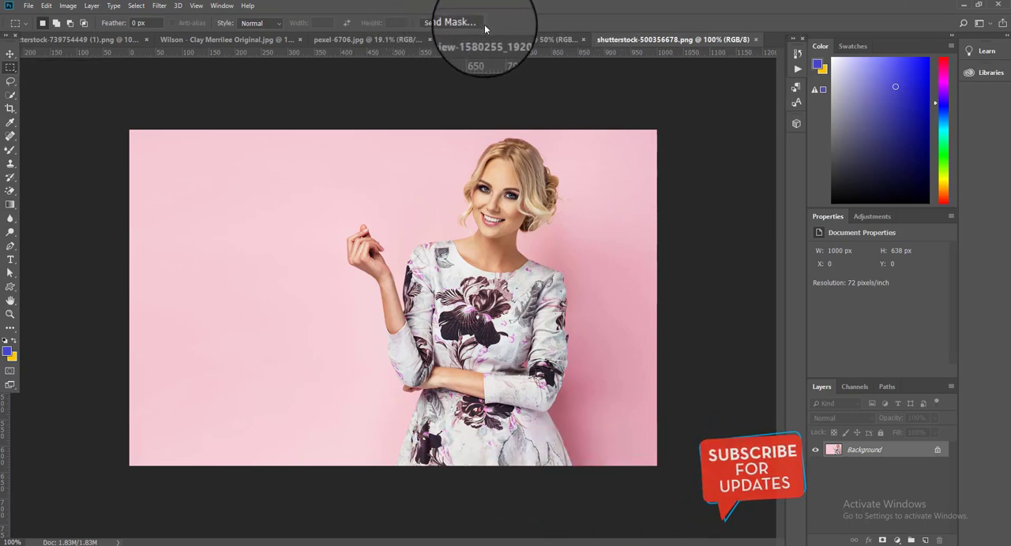
Step: Enter Select and Mask with the overlay indicating Masked Areas, and select the woman automatically with Select Subject
{"action": "left_click", "coordinate": [454, 26]}
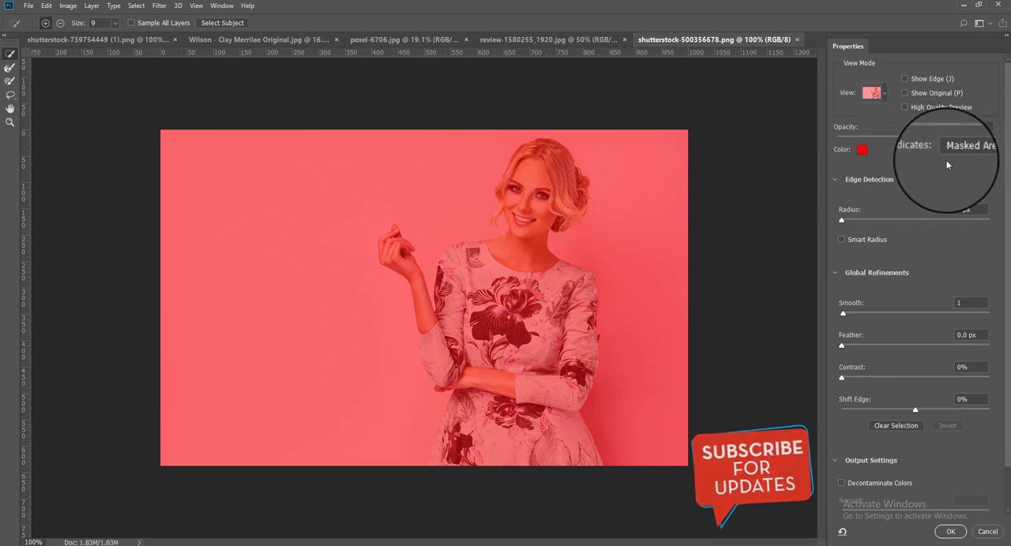
{"action": "left_click", "coordinate": [993, 151]}
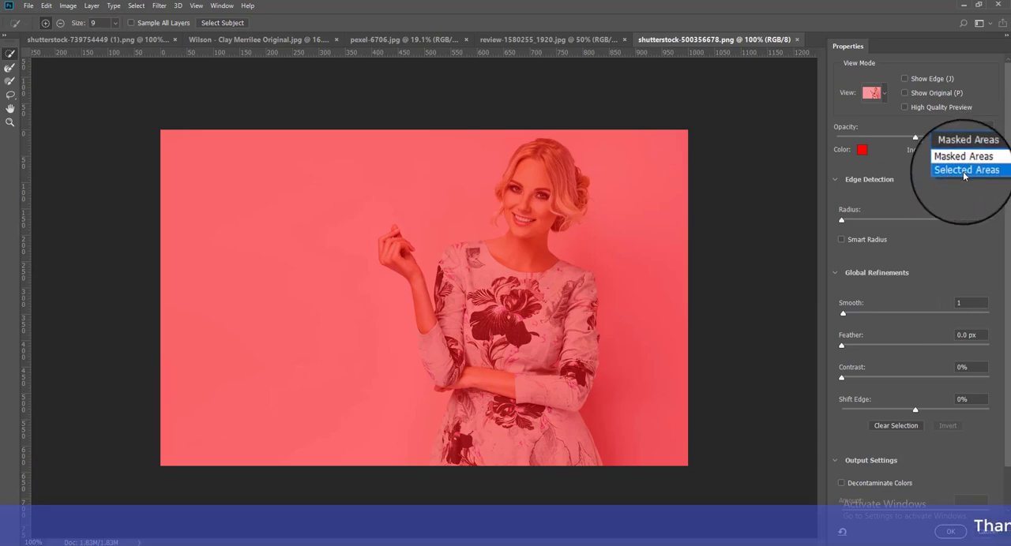
{"action": "left_click", "coordinate": [963, 171]}
{"action": "left_click", "coordinate": [965, 143]}
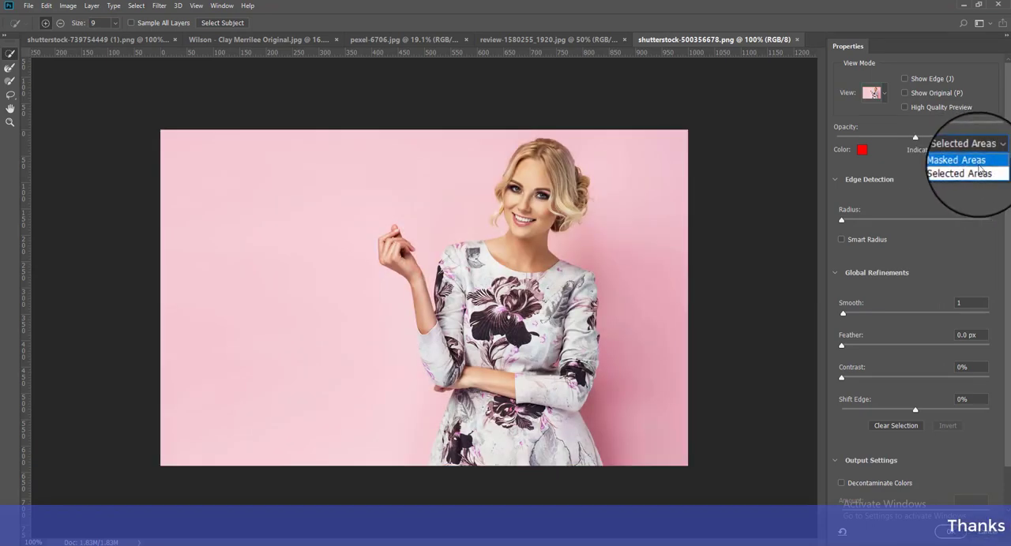
{"action": "left_click", "coordinate": [972, 161]}
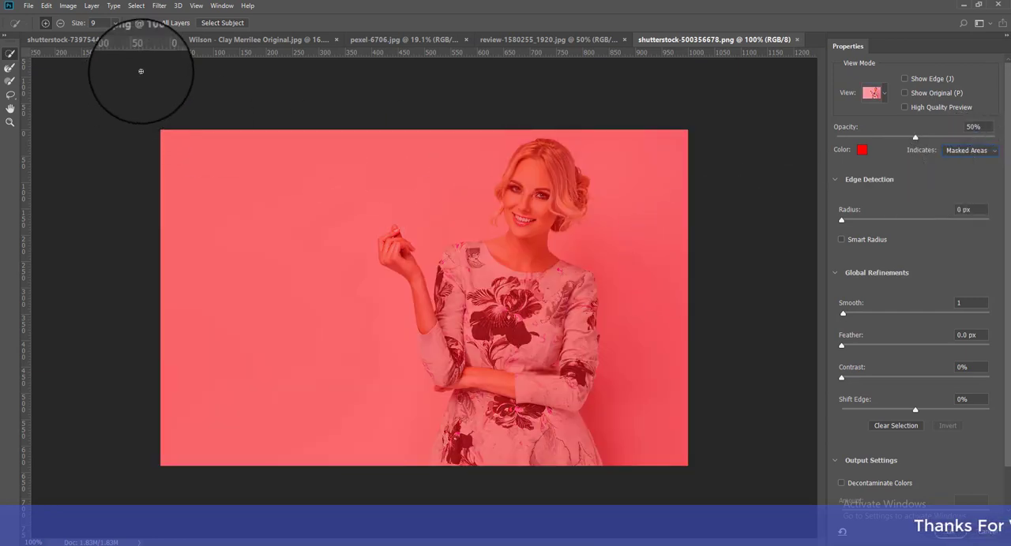
{"action": "left_click", "coordinate": [226, 23]}
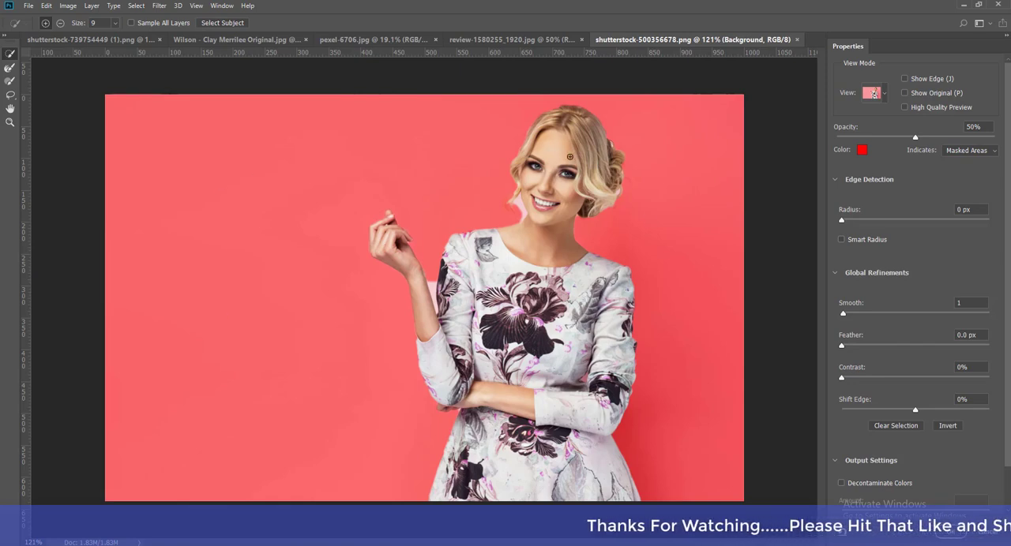
Step: Refine the mask around the loose hair strands beside the woman's chin using a 22 px Refine Edge Brush
{"action": "scroll", "coordinate": [570, 158], "scroll_direction": "up", "scroll_amount": 2}
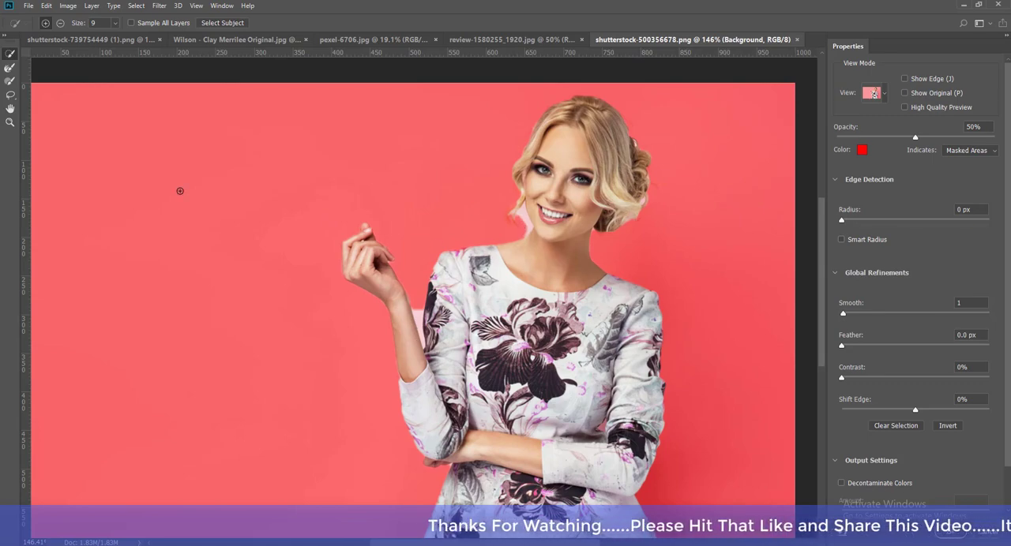
{"action": "left_click", "coordinate": [11, 67]}
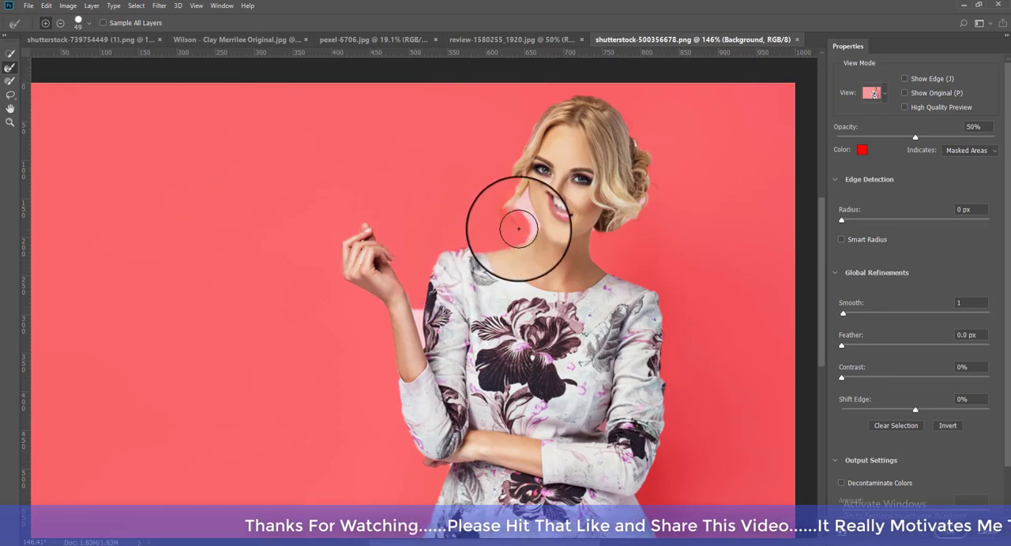
{"action": "left_click", "coordinate": [80, 23]}
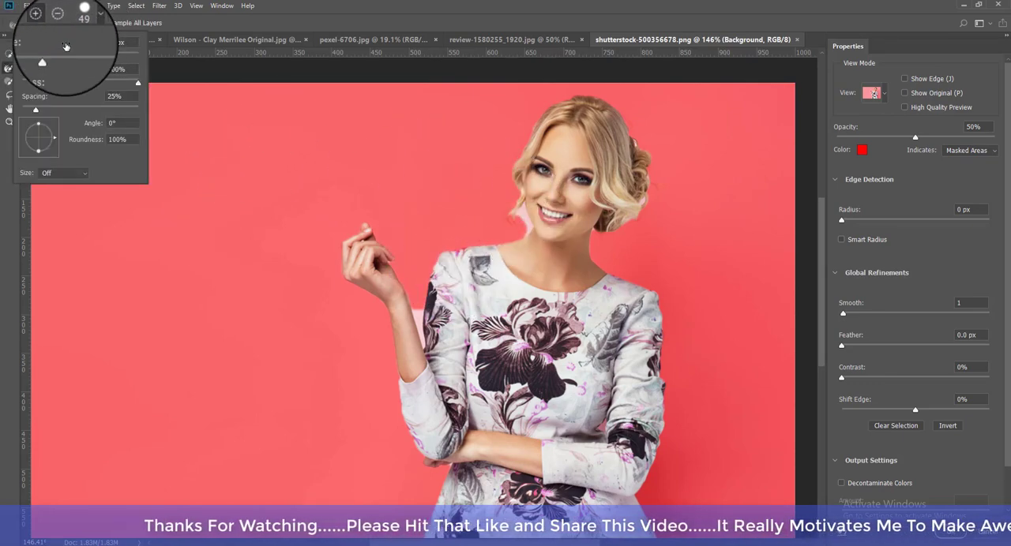
{"action": "left_click_drag", "start_coordinate": [515, 207], "coordinate": [523, 228]}
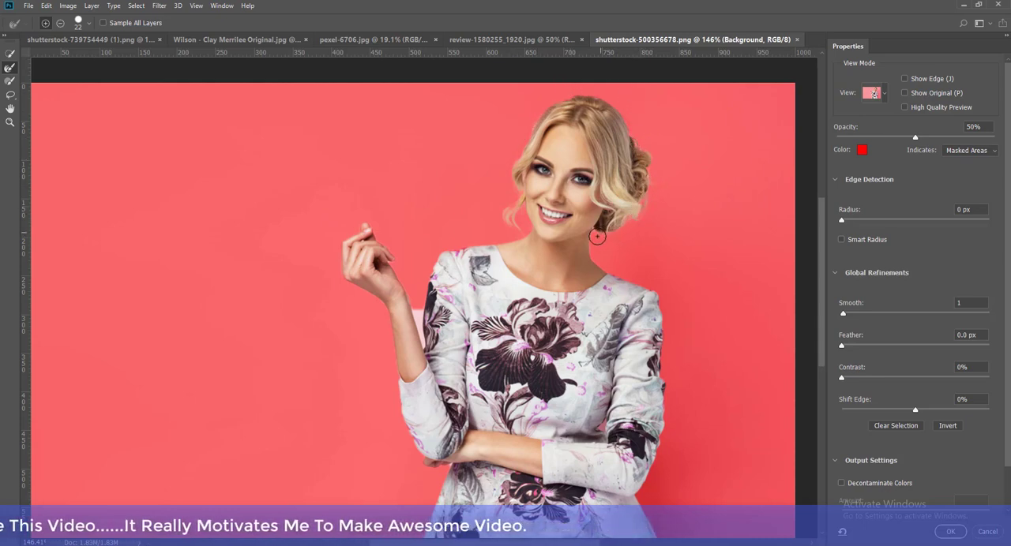
Step: Clear the leftover background between the woman's raised forearm and her sleeve using a 10 px Refine Edge Brush
{"action": "left_click", "coordinate": [90, 27]}
{"action": "left_click_drag", "start_coordinate": [31, 56], "coordinate": [27, 56]}
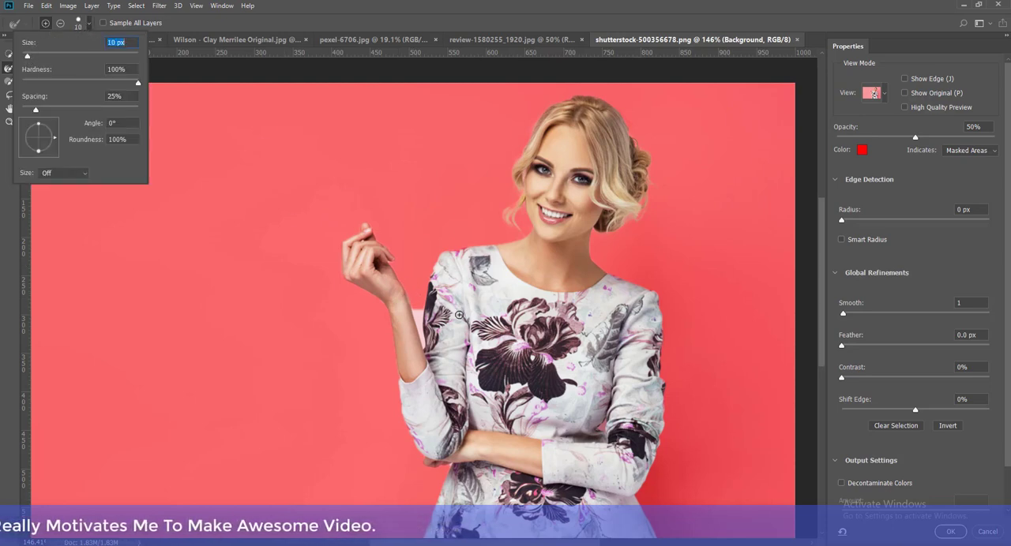
{"action": "left_click", "coordinate": [418, 308]}
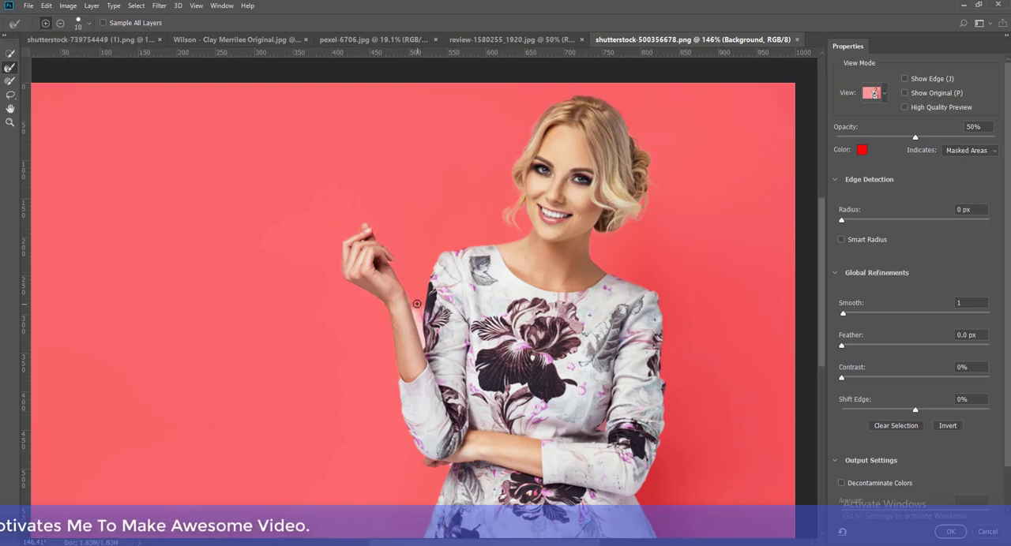
{"action": "scroll", "coordinate": [417, 303], "scroll_direction": "up", "scroll_amount": 3}
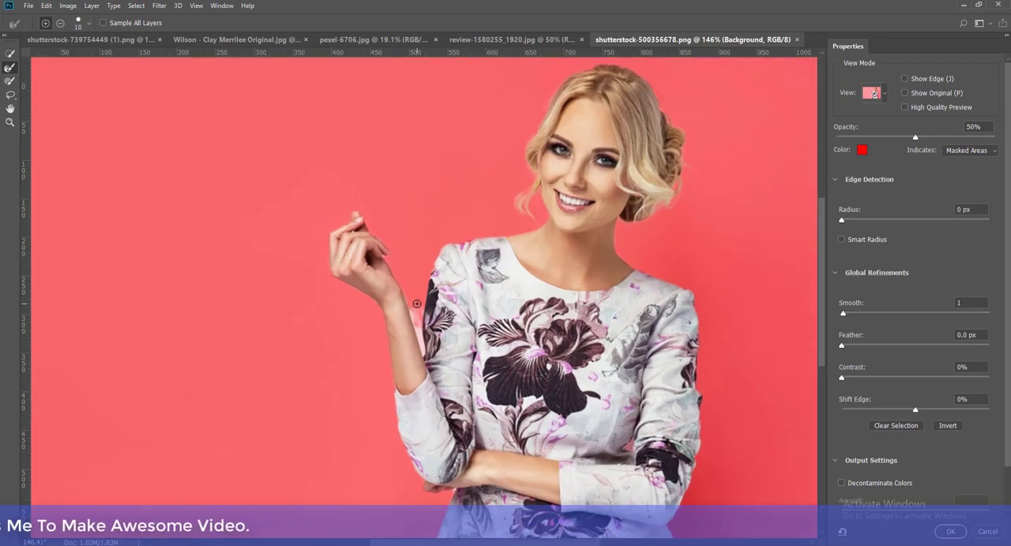
{"action": "scroll", "coordinate": [417, 302], "scroll_direction": "up", "scroll_amount": 2}
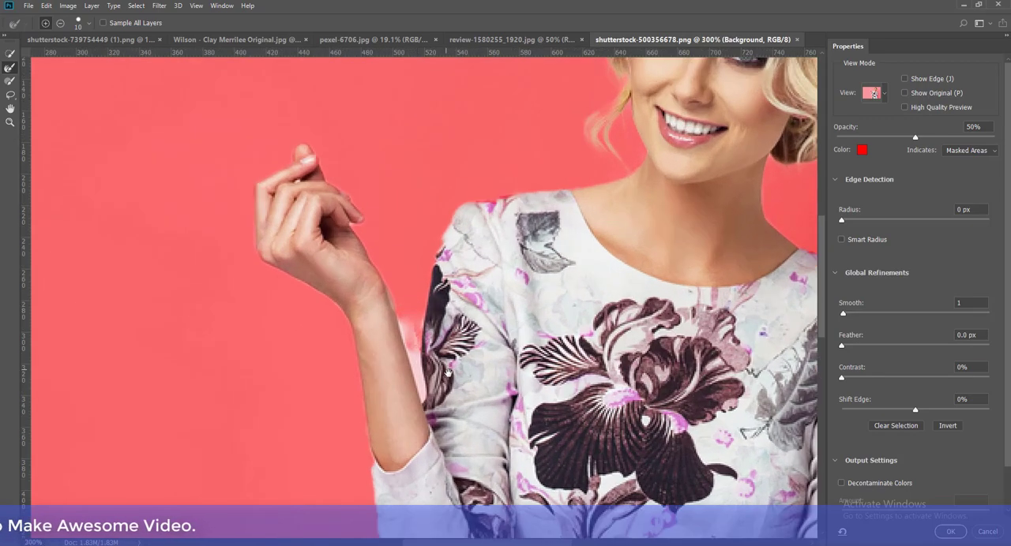
{"action": "scroll", "coordinate": [427, 310], "scroll_direction": "up", "scroll_amount": 2}
{"action": "left_click_drag", "start_coordinate": [433, 315], "coordinate": [506, 315]}
{"action": "left_click_drag", "start_coordinate": [436, 298], "coordinate": [461, 305]}
{"action": "left_click_drag", "start_coordinate": [398, 289], "coordinate": [332, 266]}
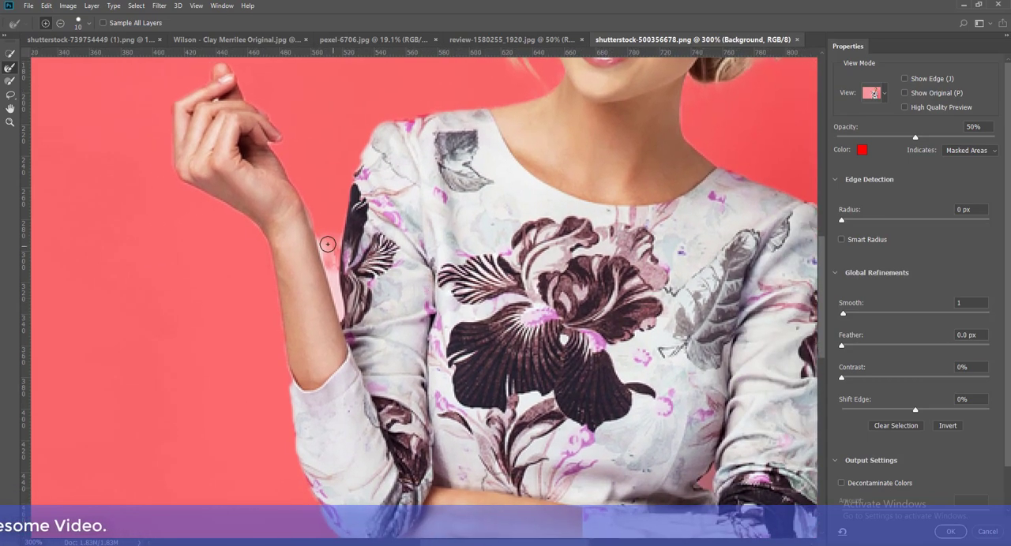
{"action": "left_click_drag", "start_coordinate": [323, 233], "coordinate": [341, 317]}
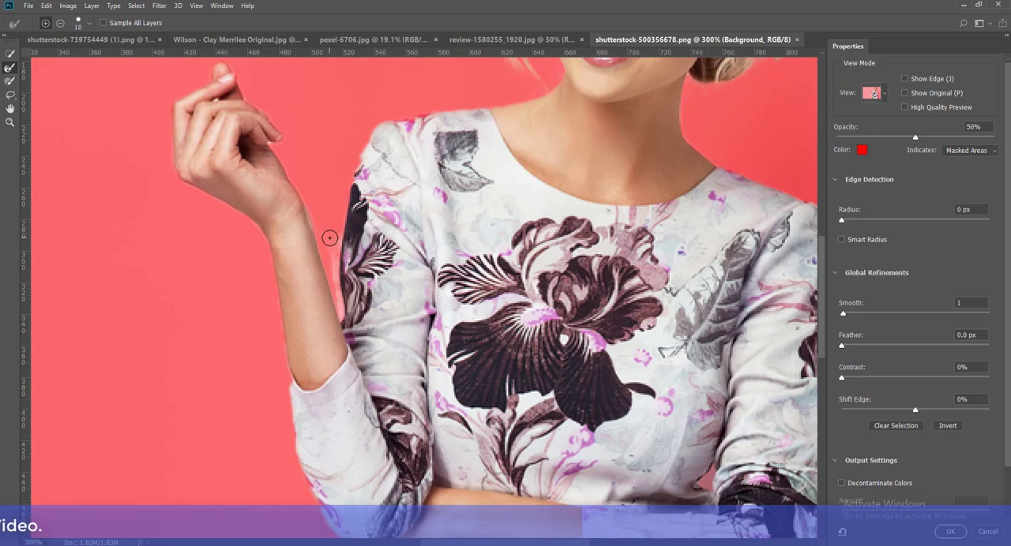
{"action": "mouse_move", "coordinate": [329, 238]}
{"action": "left_mouse_down"}
{"action": "mouse_move", "coordinate": [339, 307]}
{"action": "mouse_move", "coordinate": [333, 258]}
{"action": "mouse_move", "coordinate": [335, 286]}
{"action": "mouse_move", "coordinate": [333, 255]}
{"action": "left_mouse_up"}
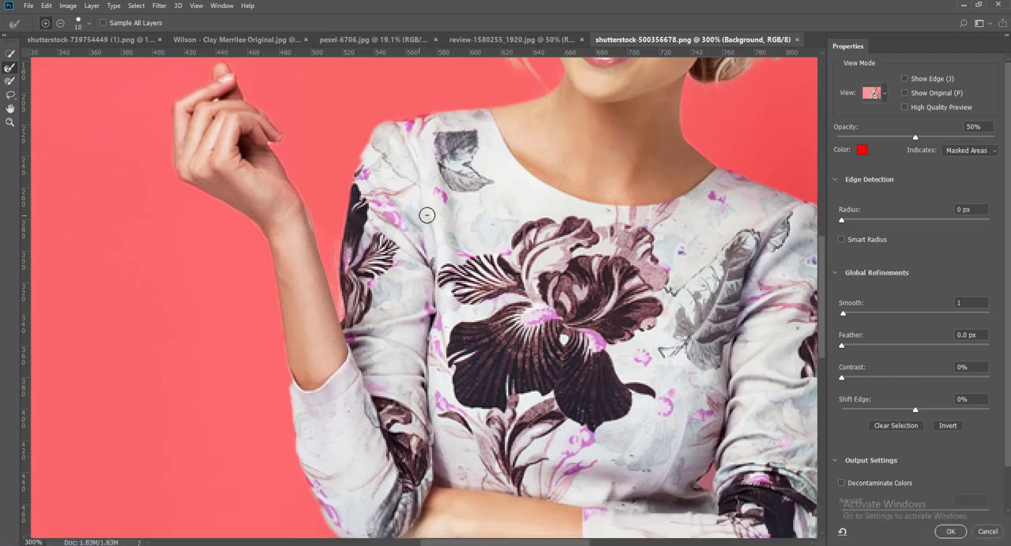
Step: Output the refined selection as a background copy with a layer mask, and close shutterstock-500356678.png without saving
{"action": "scroll", "coordinate": [474, 225], "scroll_direction": "down", "scroll_amount": 3, "text": "alt"}
{"action": "scroll", "coordinate": [486, 229], "scroll_direction": "down", "scroll_amount": 2}
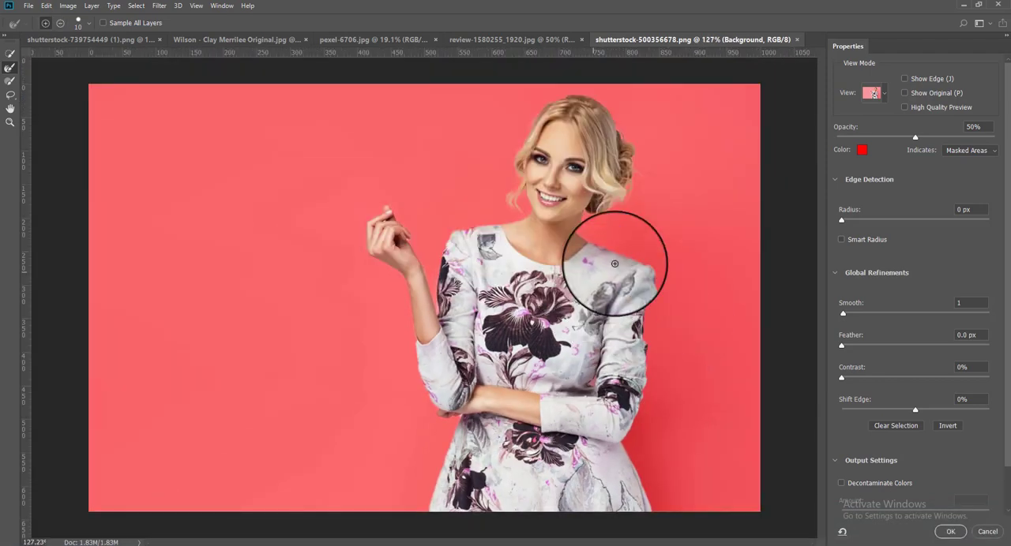
{"action": "left_click", "coordinate": [954, 534]}
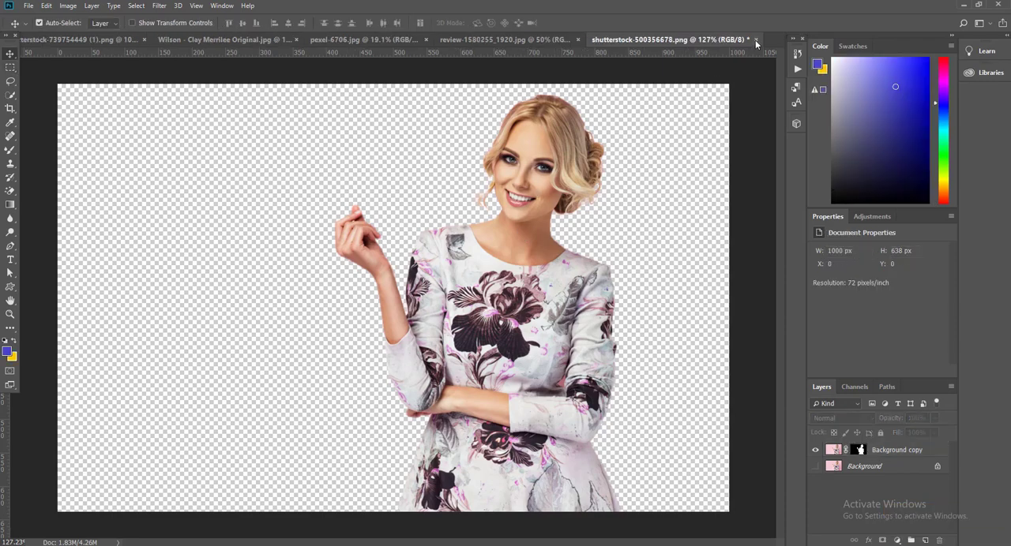
{"action": "left_click", "coordinate": [756, 40]}
{"action": "left_click", "coordinate": [509, 206]}
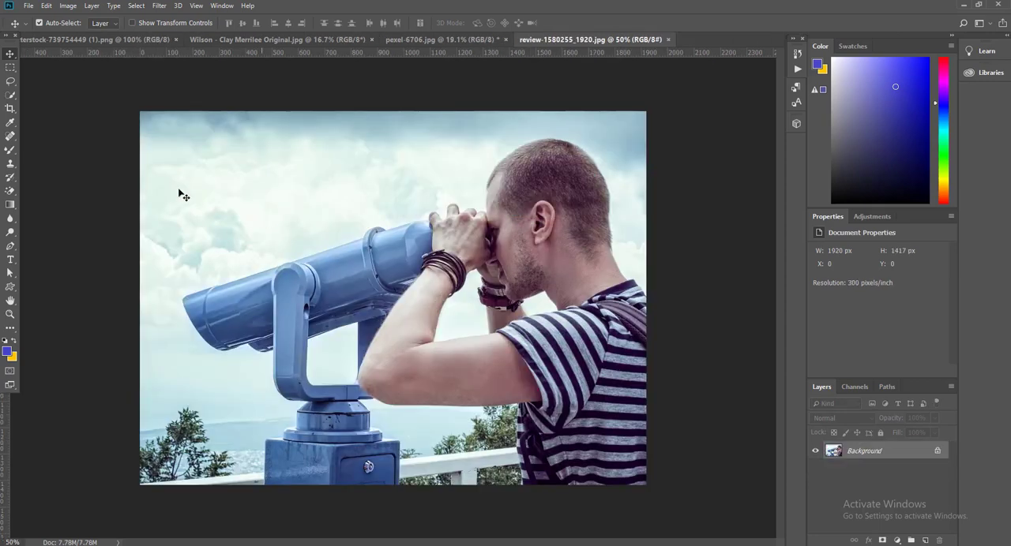
Step: Enter Select and Mask for review-1580255_1920.jpg, set the overlay to indicate Selected Areas, and run Select Subject
{"action": "left_click_drag", "start_coordinate": [10, 68], "coordinate": [41, 68]}
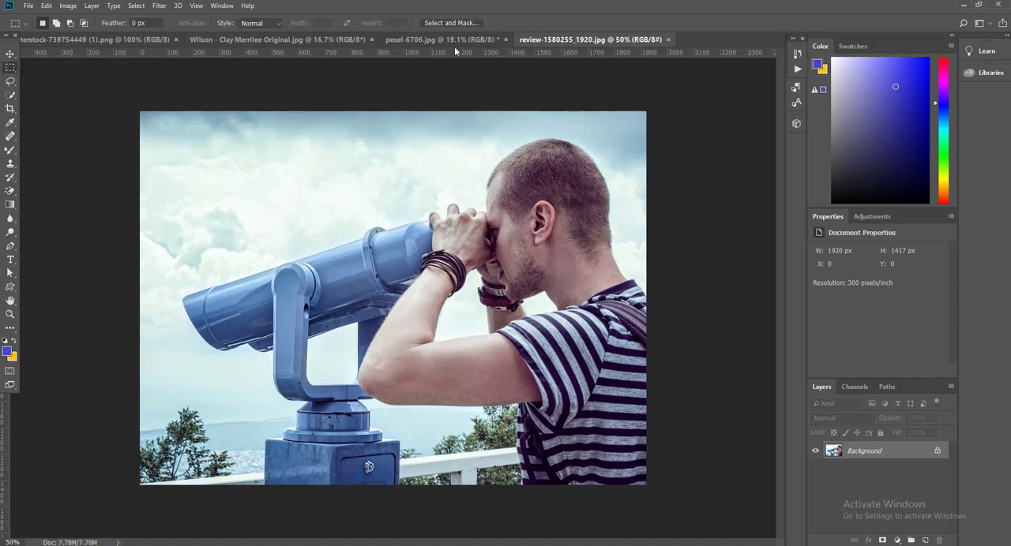
{"action": "left_click", "coordinate": [451, 22]}
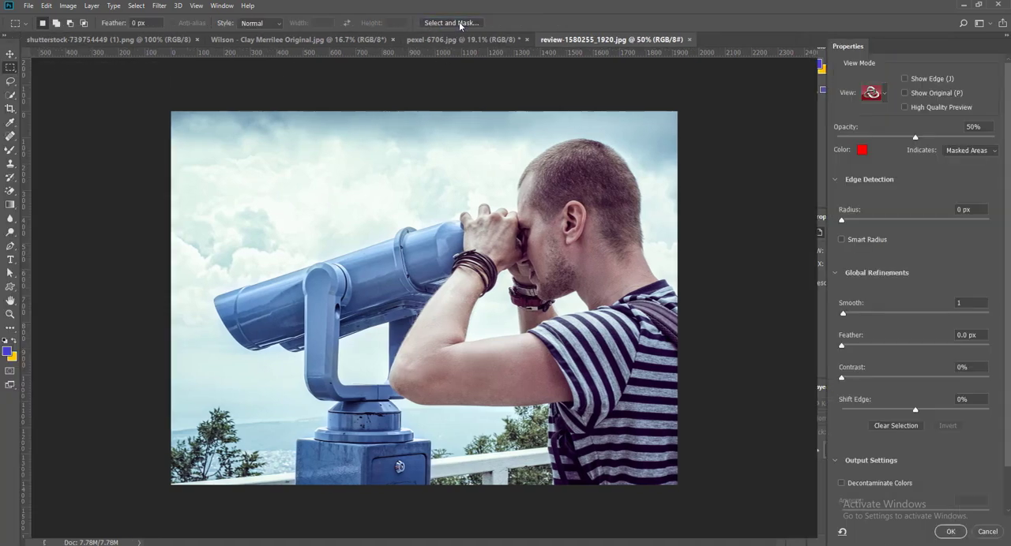
{"action": "left_click", "coordinate": [978, 151]}
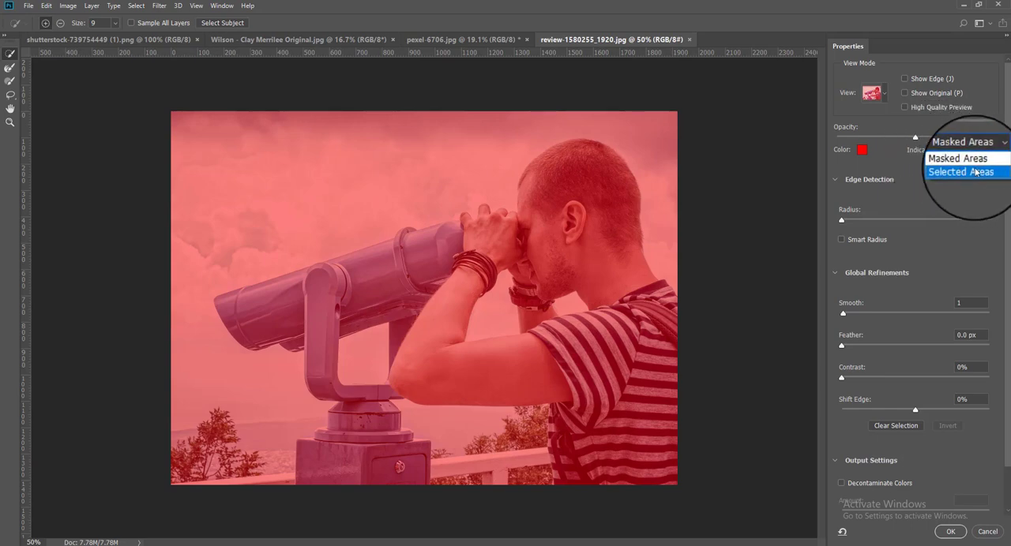
{"action": "left_click", "coordinate": [965, 169]}
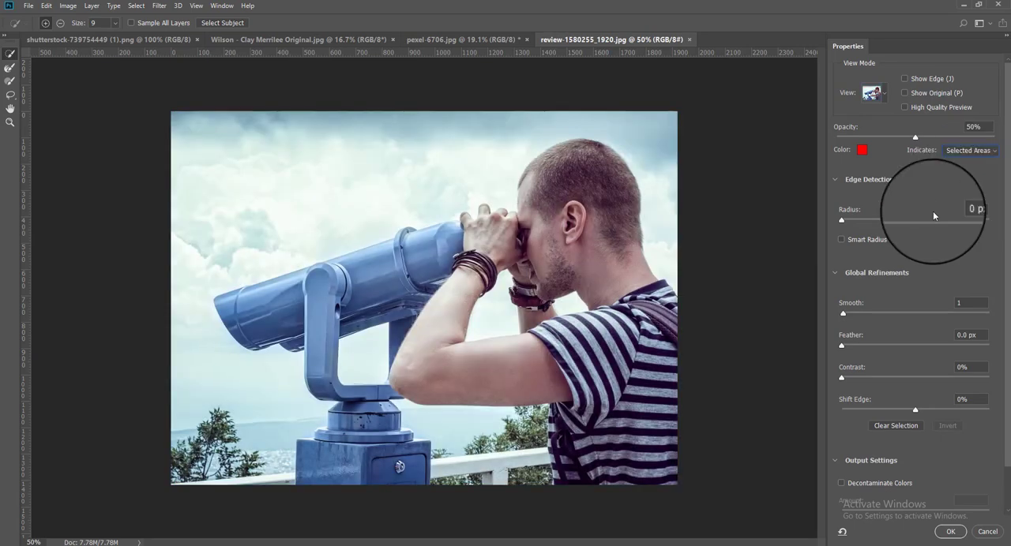
{"action": "left_click", "coordinate": [231, 26]}
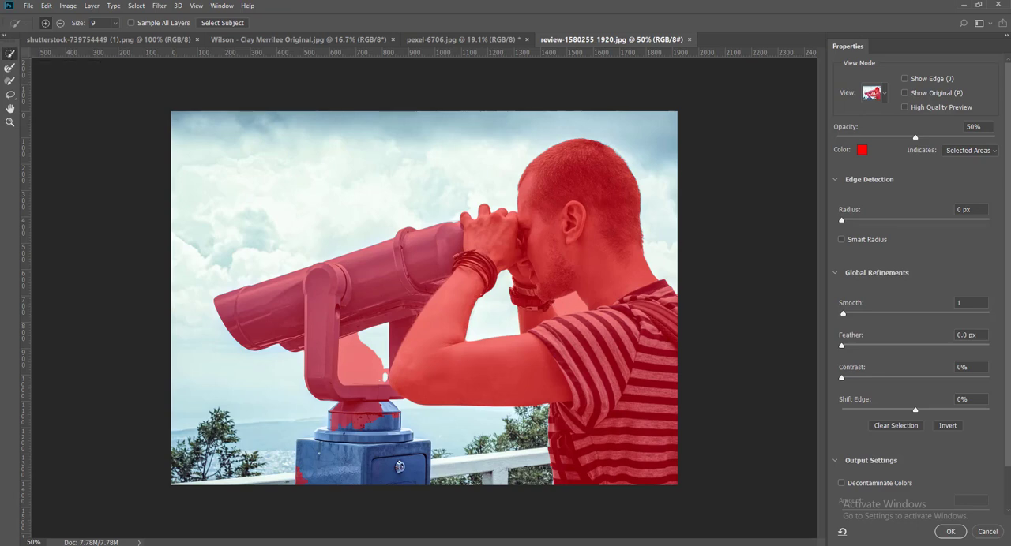
Step: Add the telescope's unselected pedestal and collar to the selection with the Quick Selection tool
{"action": "left_click_drag", "start_coordinate": [312, 473], "coordinate": [352, 422]}
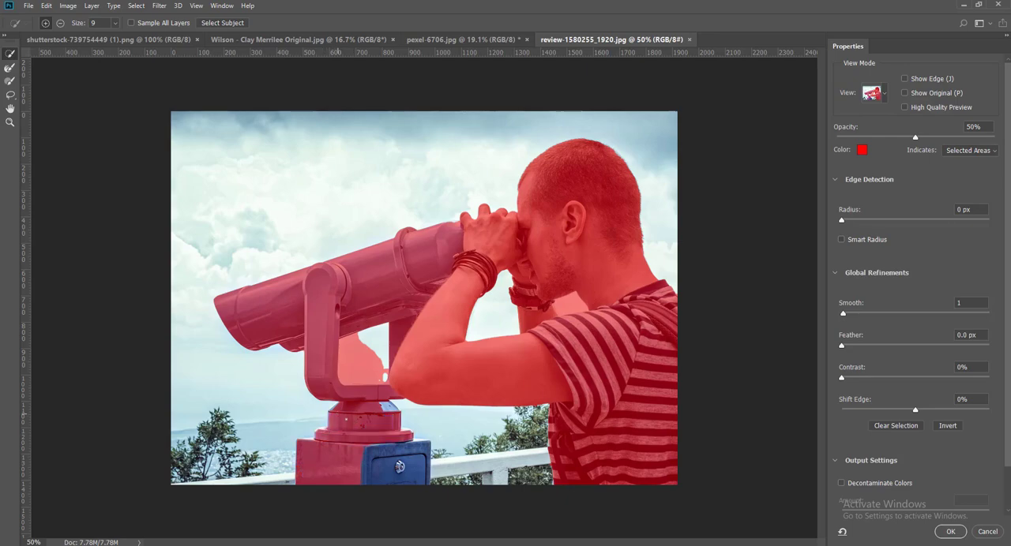
{"action": "key", "text": "ctrl+plus"}
{"action": "key", "text": "ctrl+plus"}
{"action": "scroll", "coordinate": [415, 381], "scroll_direction": "down", "scroll_amount": 3}
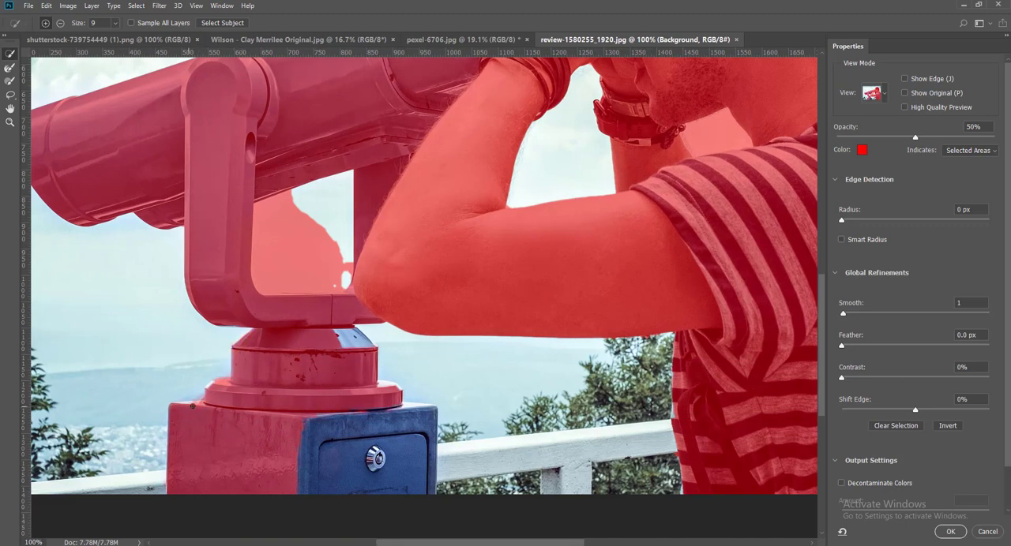
{"action": "left_click", "coordinate": [354, 465]}
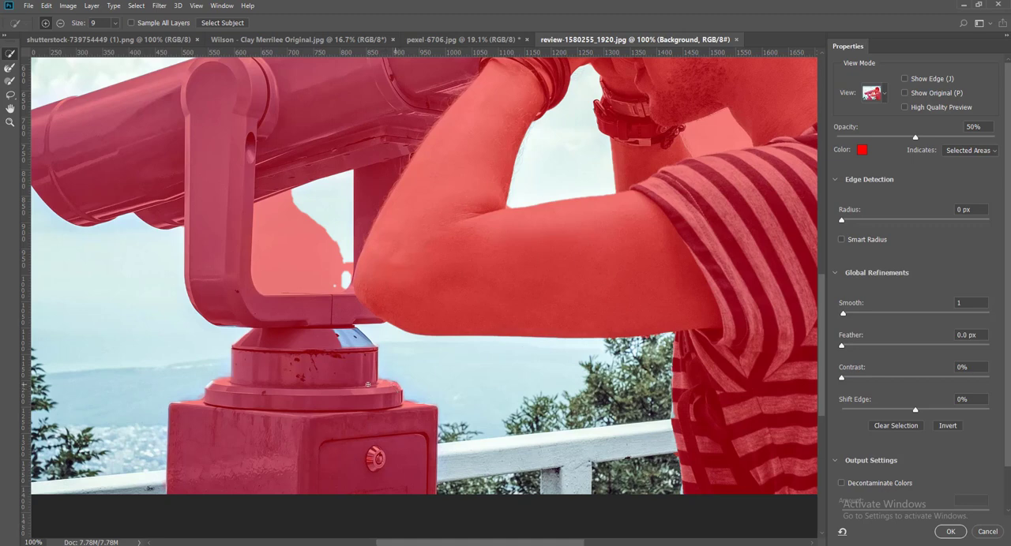
{"action": "left_click", "coordinate": [351, 335]}
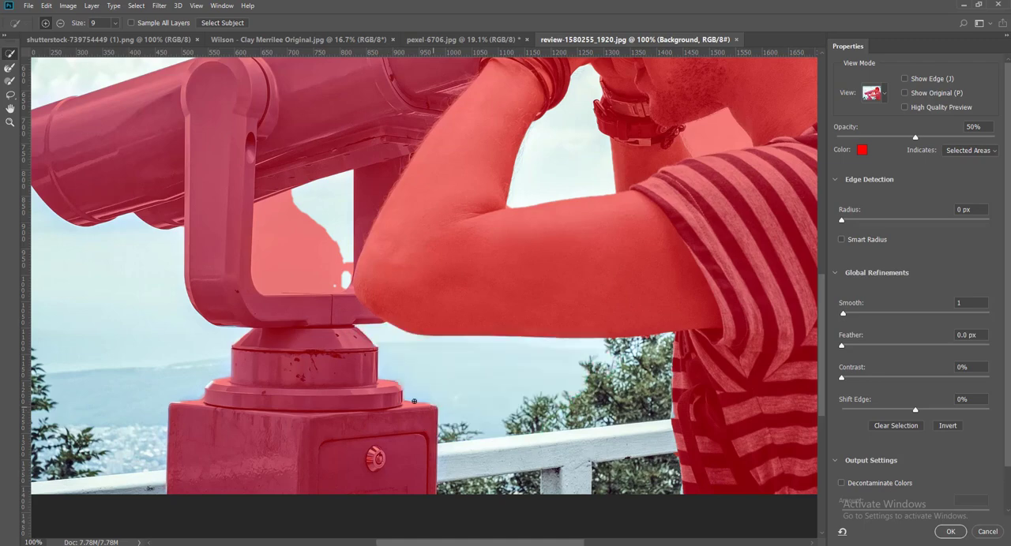
Step: Subtract the patch of sky inside the telescope's U-shaped bracket from the selection
{"action": "scroll", "coordinate": [413, 401], "scroll_direction": "down", "scroll_amount": 2}
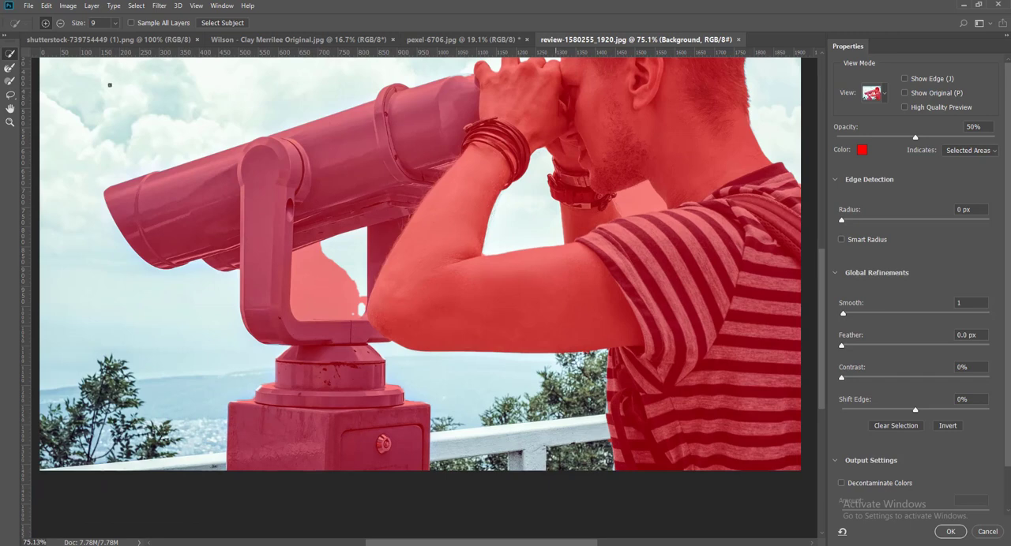
{"action": "left_click", "coordinate": [62, 24]}
{"action": "left_click_drag", "start_coordinate": [323, 274], "coordinate": [315, 275]}
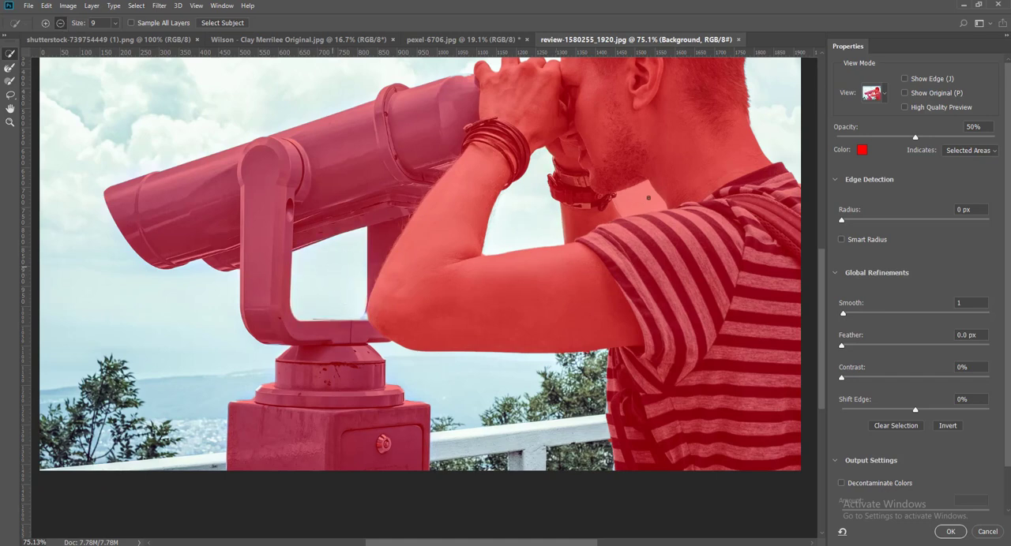
Step: Subtract the sky gap beneath the man's chin and add the missed part of the telescope bracket near his elbow
{"action": "left_click", "coordinate": [637, 198]}
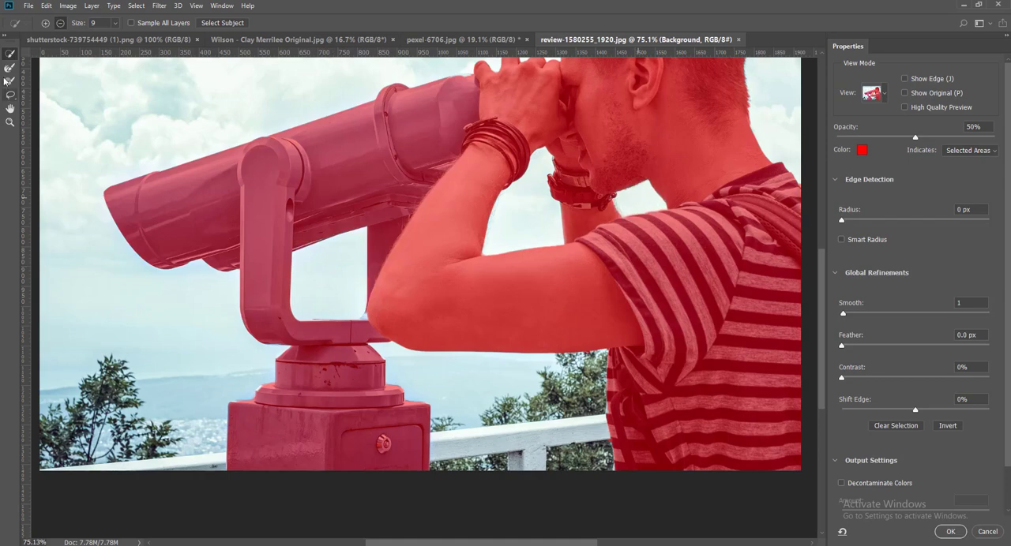
{"action": "left_click", "coordinate": [46, 23]}
{"action": "left_click_drag", "start_coordinate": [351, 326], "coordinate": [368, 324]}
{"action": "scroll", "coordinate": [429, 262], "scroll_direction": "down", "scroll_amount": 3}
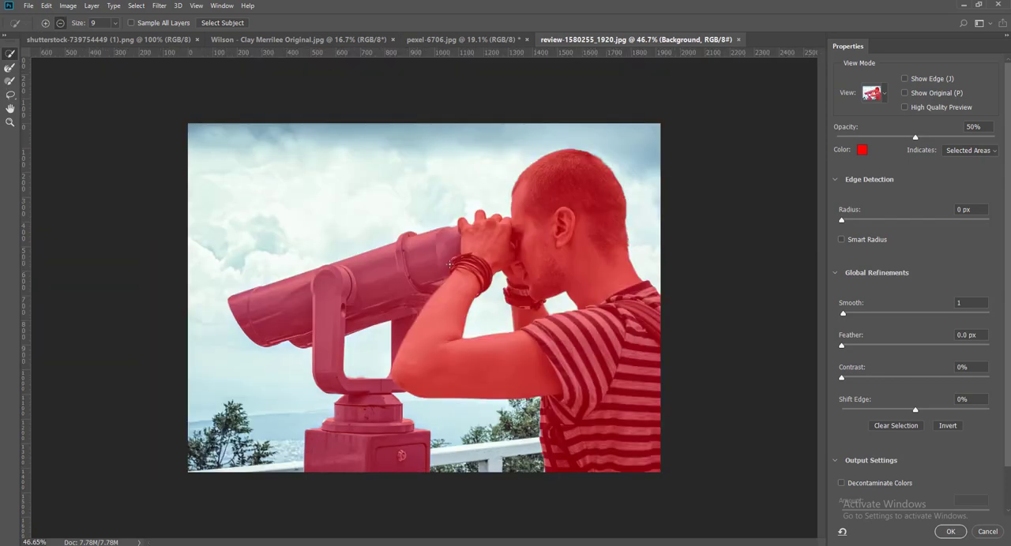
Step: Output the selection as a background copy with a layer mask, and close review-1580255_1920.jpg without saving
{"action": "left_click", "coordinate": [957, 534]}
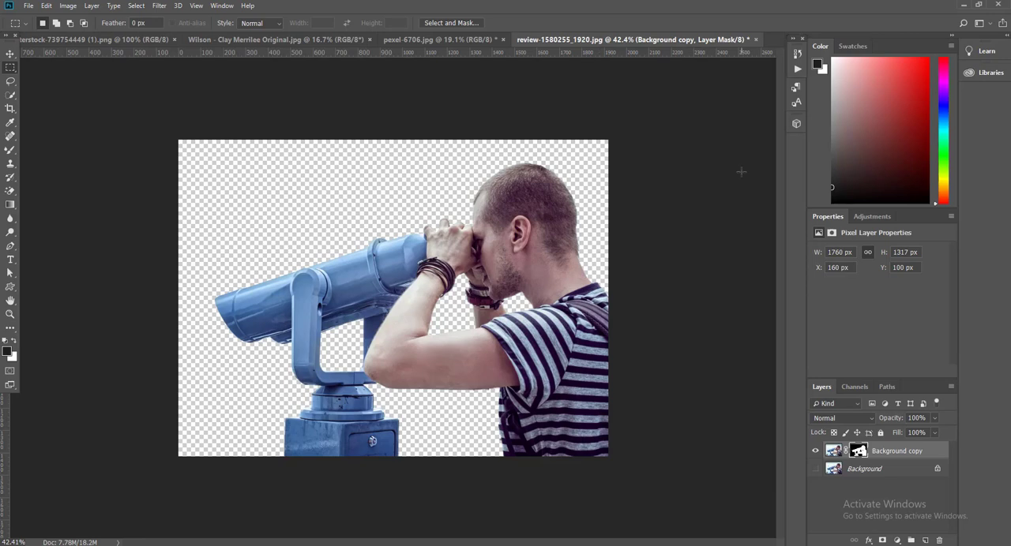
{"action": "left_click", "coordinate": [757, 39]}
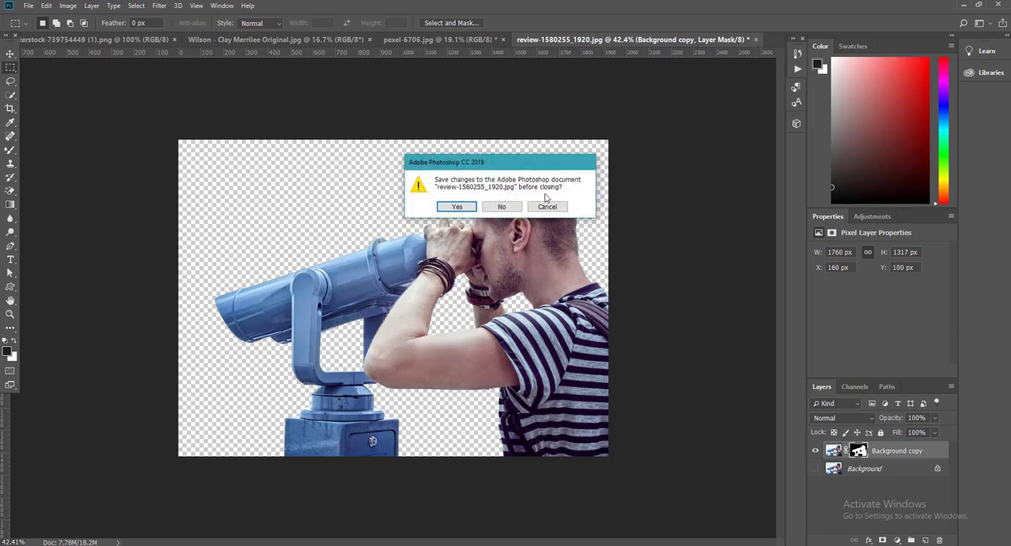
{"action": "left_click", "coordinate": [500, 206]}
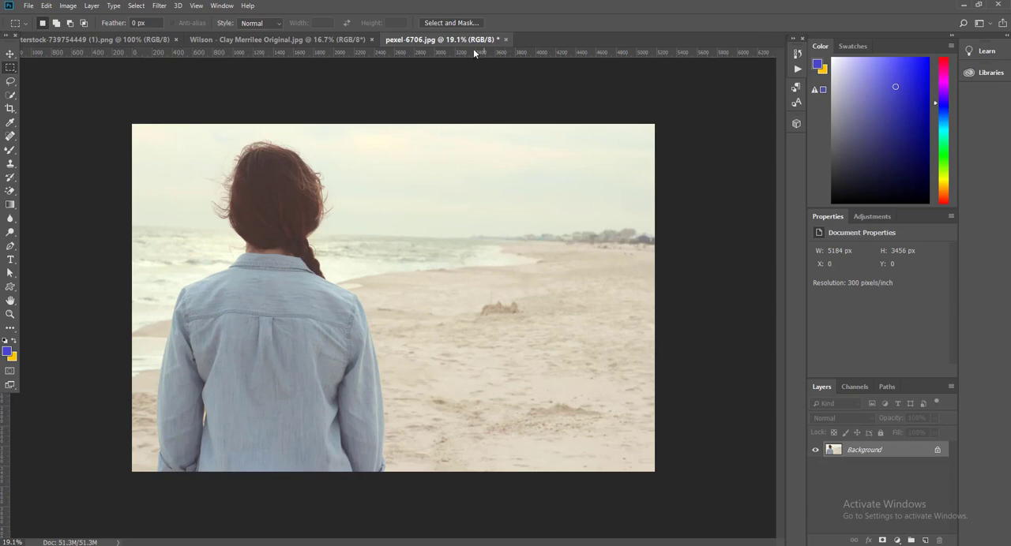
Step: Enter Select and Mask for pexel-6706.jpg, set the overlay to indicate Masked Areas, and run Select Subject
{"action": "left_click", "coordinate": [453, 23]}
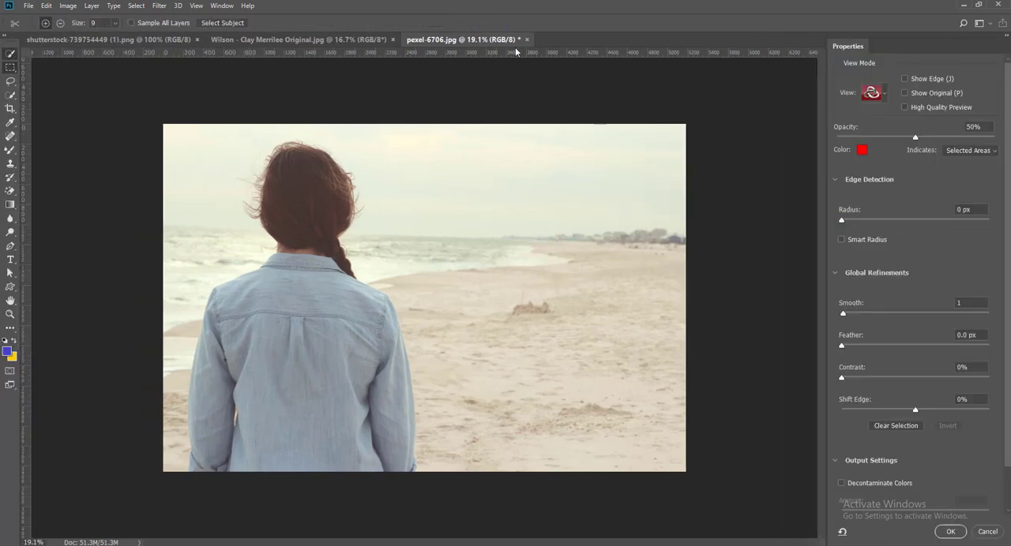
{"action": "left_click", "coordinate": [980, 151]}
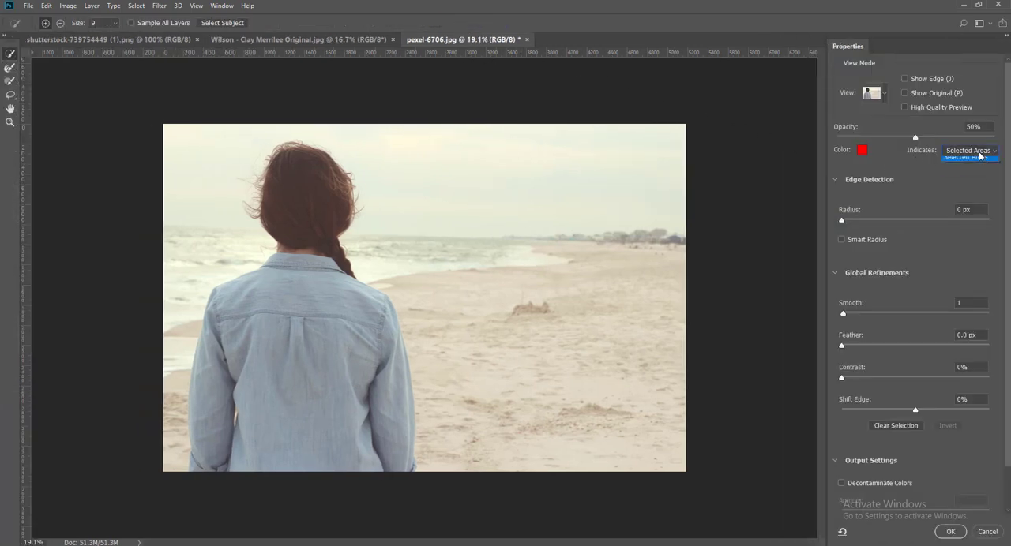
{"action": "left_click", "coordinate": [982, 162]}
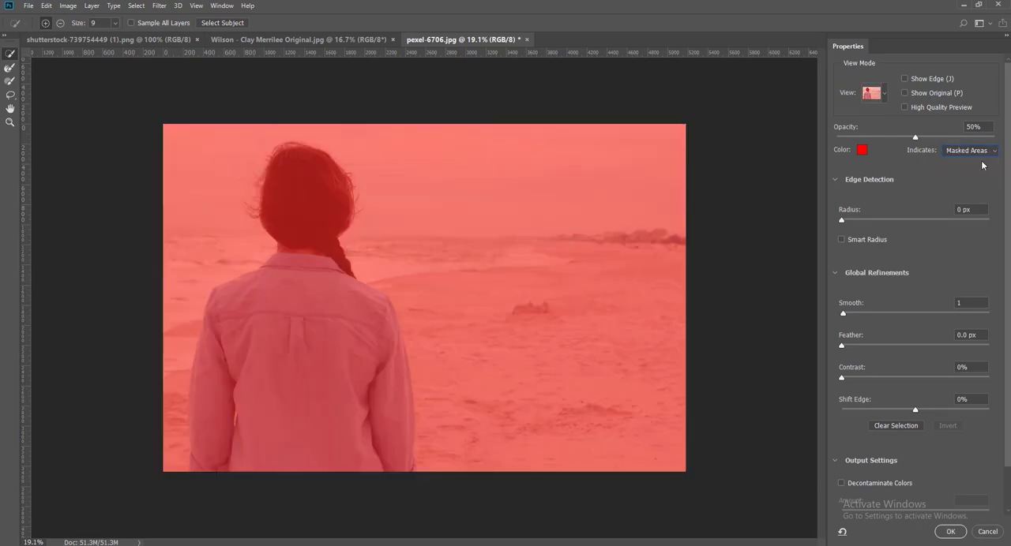
{"action": "left_click", "coordinate": [223, 23]}
{"action": "left_click", "coordinate": [970, 150]}
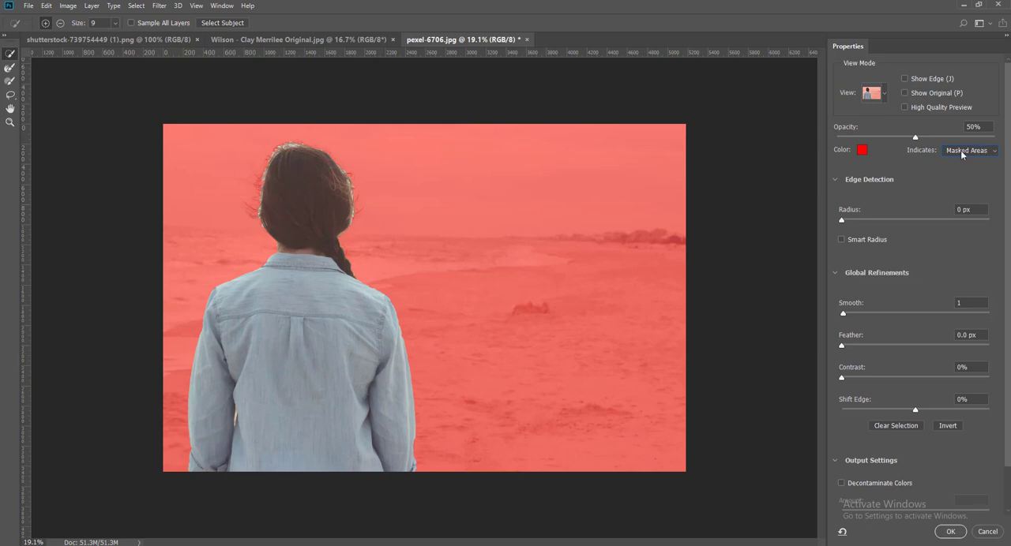
Step: Set the Refine Edge Brush size to 69 px and brush over the loose hair on the left side of the woman's head
{"action": "left_click", "coordinate": [10, 68]}
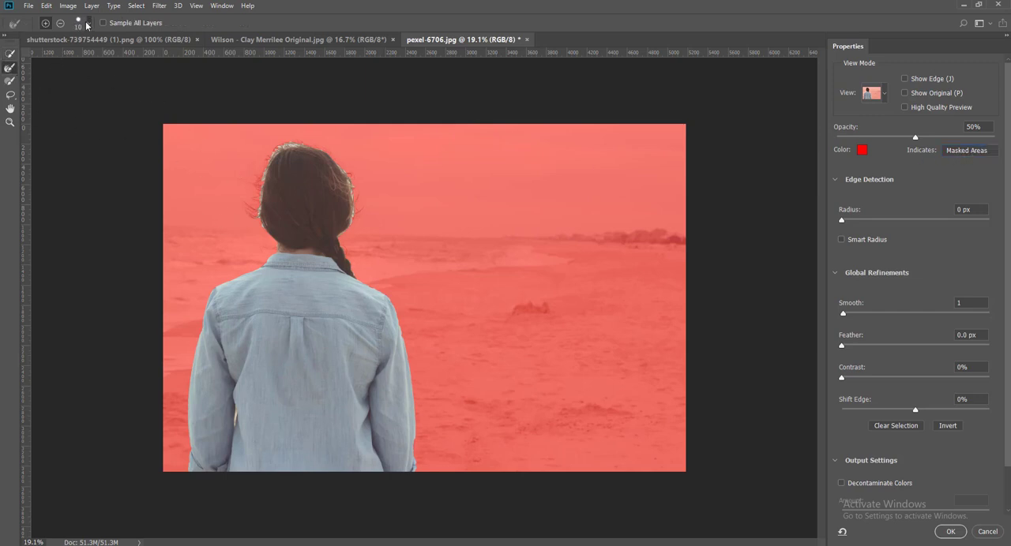
{"action": "left_click", "coordinate": [87, 24]}
{"action": "left_click", "coordinate": [35, 53]}
{"action": "left_click", "coordinate": [6, 70]}
{"action": "left_click", "coordinate": [89, 24]}
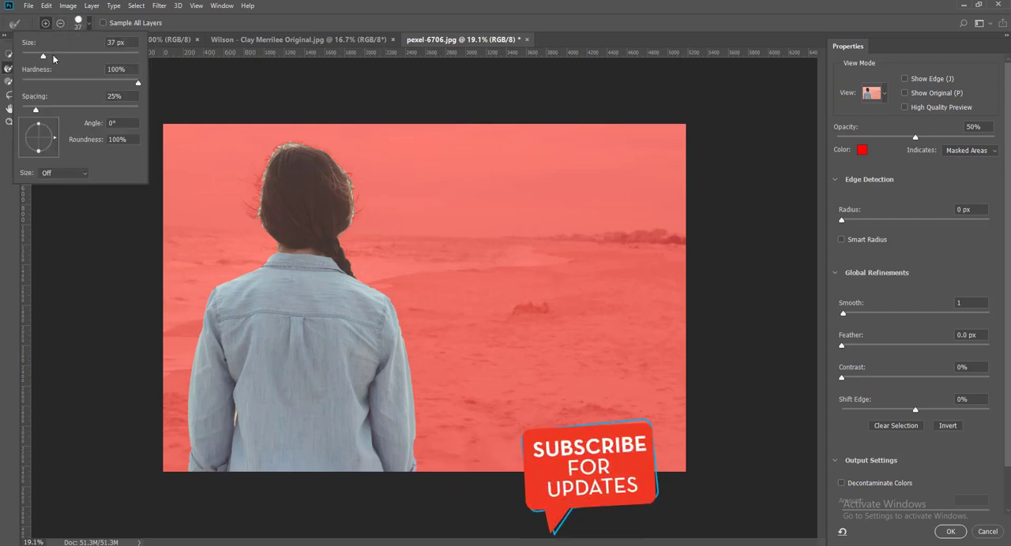
{"action": "left_click", "coordinate": [48, 55]}
{"action": "key", "text": "bracketright"}
{"action": "key", "text": "bracketright"}
{"action": "key", "text": "bracketright"}
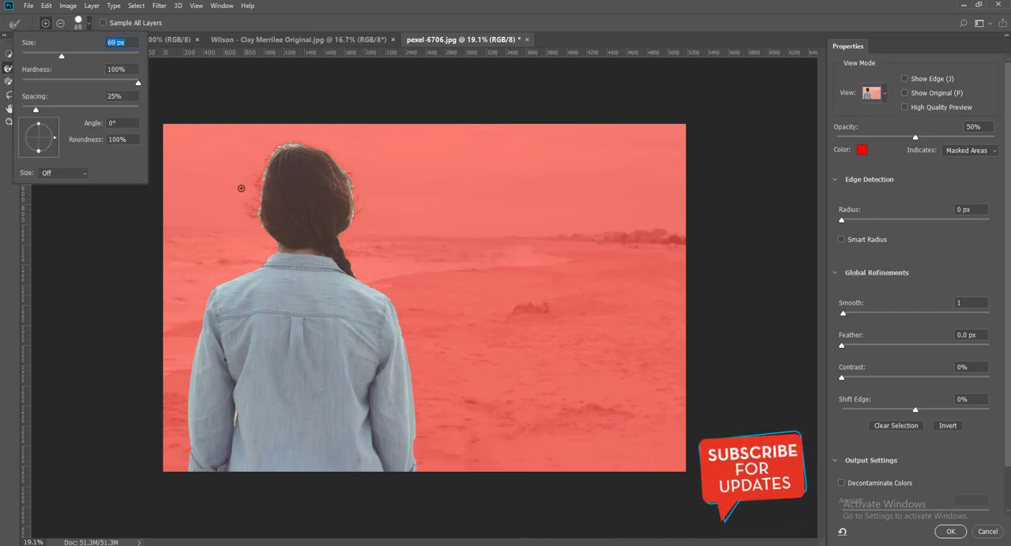
{"action": "left_click", "coordinate": [248, 206]}
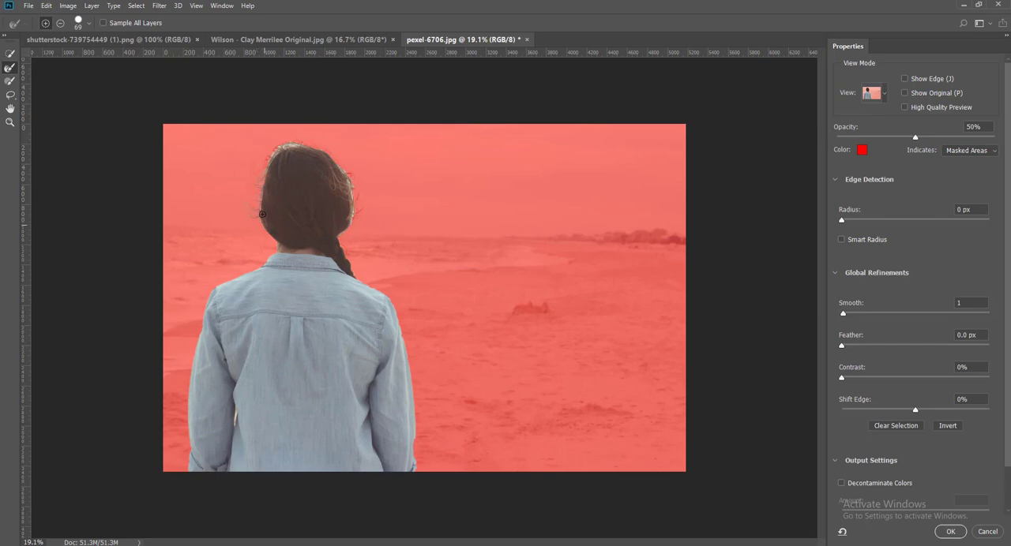
Step: Refine the hair edge from the upper left of the head, over the crown and down the right side to the braid
{"action": "key", "text": "ctrl+plus"}
{"action": "key", "text": "ctrl+plus"}
{"action": "key", "text": "ctrl+plus"}
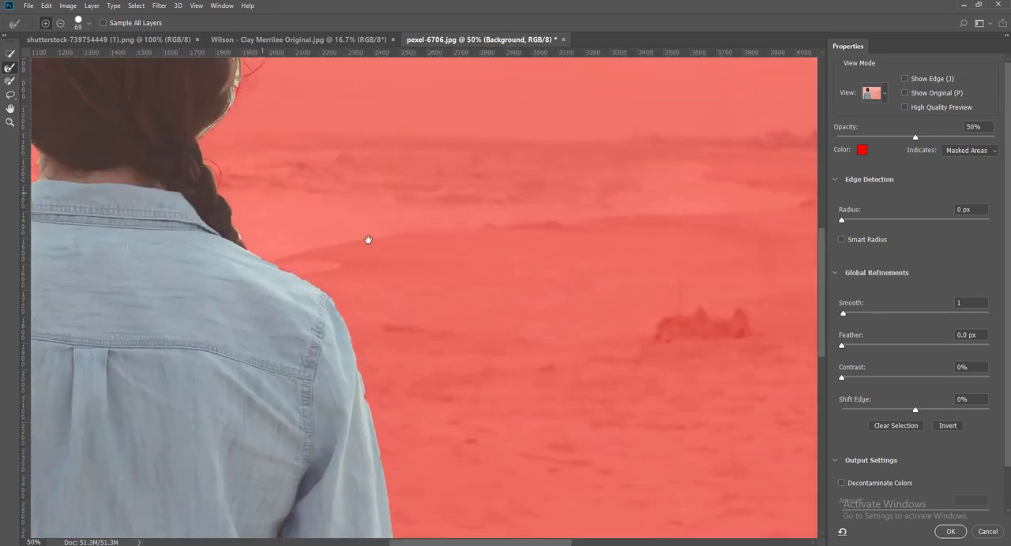
{"action": "left_click_drag", "start_coordinate": [368, 240], "coordinate": [712, 460]}
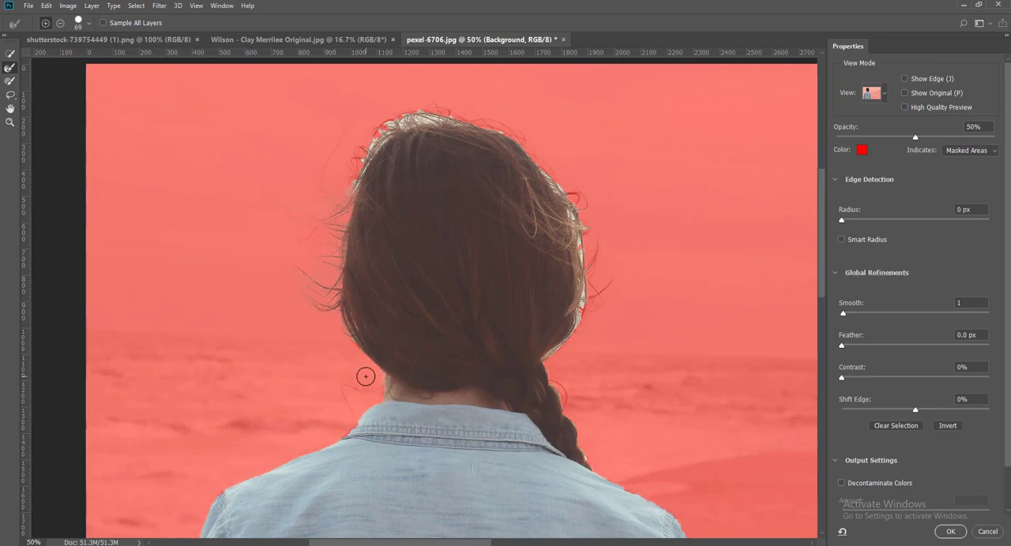
{"action": "scroll", "coordinate": [341, 311], "scroll_direction": "up", "scroll_amount": 2}
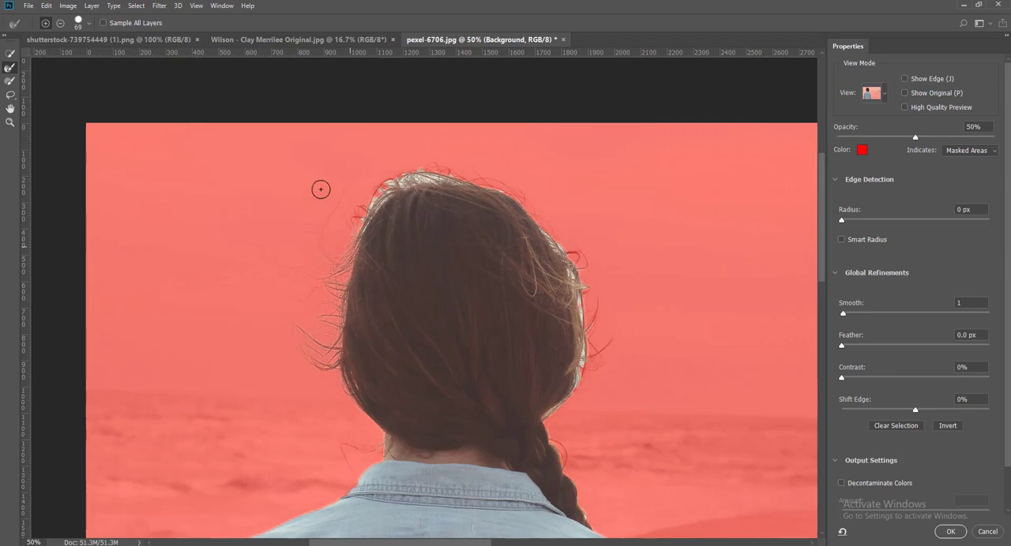
{"action": "mouse_move", "coordinate": [360, 198]}
{"action": "left_mouse_down"}
{"action": "mouse_move", "coordinate": [450, 168]}
{"action": "mouse_move", "coordinate": [517, 182]}
{"action": "mouse_move", "coordinate": [529, 216]}
{"action": "mouse_move", "coordinate": [529, 205]}
{"action": "mouse_move", "coordinate": [574, 251]}
{"action": "mouse_move", "coordinate": [589, 289]}
{"action": "mouse_move", "coordinate": [579, 239]}
{"action": "mouse_move", "coordinate": [593, 332]}
{"action": "mouse_move", "coordinate": [611, 318]}
{"action": "mouse_move", "coordinate": [568, 412]}
{"action": "mouse_move", "coordinate": [589, 384]}
{"action": "mouse_move", "coordinate": [542, 412]}
{"action": "left_mouse_up"}
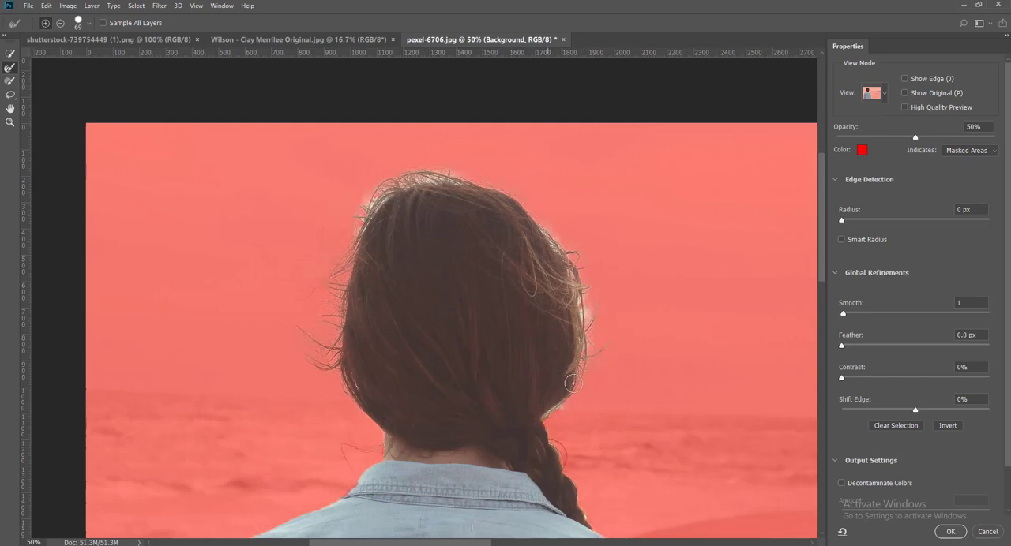
Step: Clean up the remaining light fringes along the right side of the hair, the crown and the braid with the Refine Edge Brush
{"action": "scroll", "coordinate": [543, 409], "scroll_direction": "down", "scroll_amount": 3}
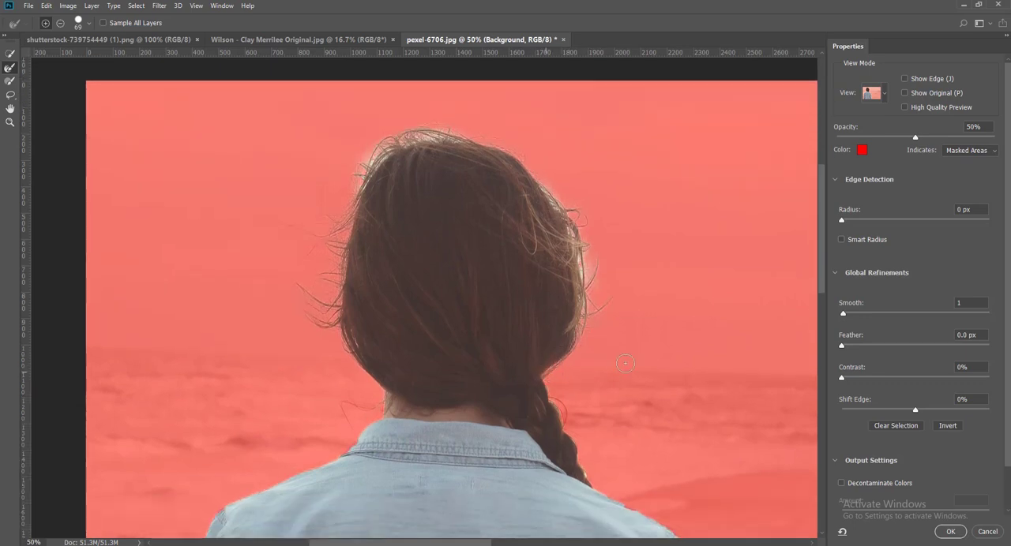
{"action": "mouse_move", "coordinate": [588, 277]}
{"action": "left_mouse_down"}
{"action": "mouse_move", "coordinate": [567, 309]}
{"action": "mouse_move", "coordinate": [590, 256]}
{"action": "mouse_move", "coordinate": [581, 304]}
{"action": "mouse_move", "coordinate": [563, 314]}
{"action": "mouse_move", "coordinate": [579, 309]}
{"action": "mouse_move", "coordinate": [581, 255]}
{"action": "mouse_move", "coordinate": [584, 269]}
{"action": "left_mouse_up"}
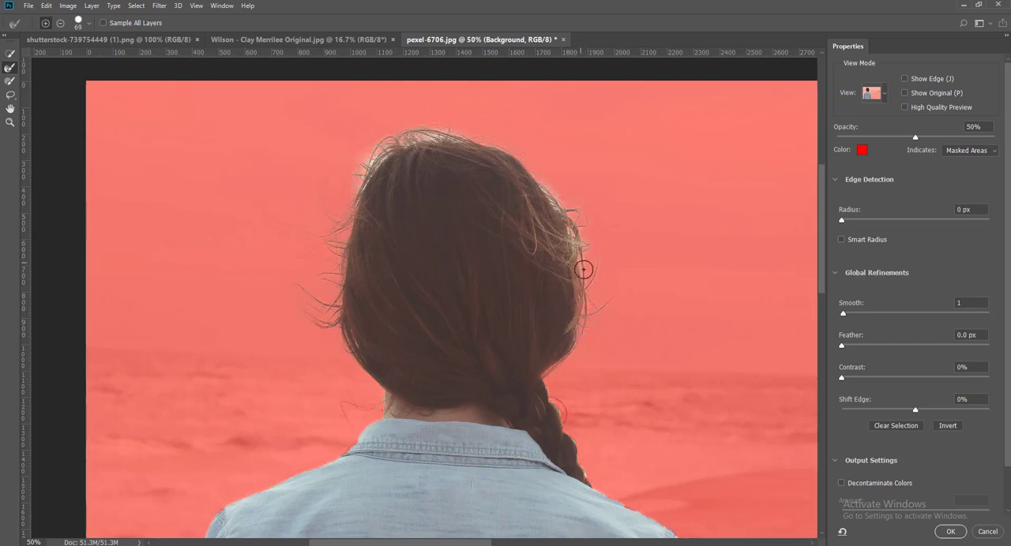
{"action": "mouse_move", "coordinate": [563, 206]}
{"action": "left_mouse_down"}
{"action": "mouse_move", "coordinate": [581, 224]}
{"action": "mouse_move", "coordinate": [571, 247]}
{"action": "mouse_move", "coordinate": [571, 229]}
{"action": "mouse_move", "coordinate": [576, 266]}
{"action": "left_mouse_up"}
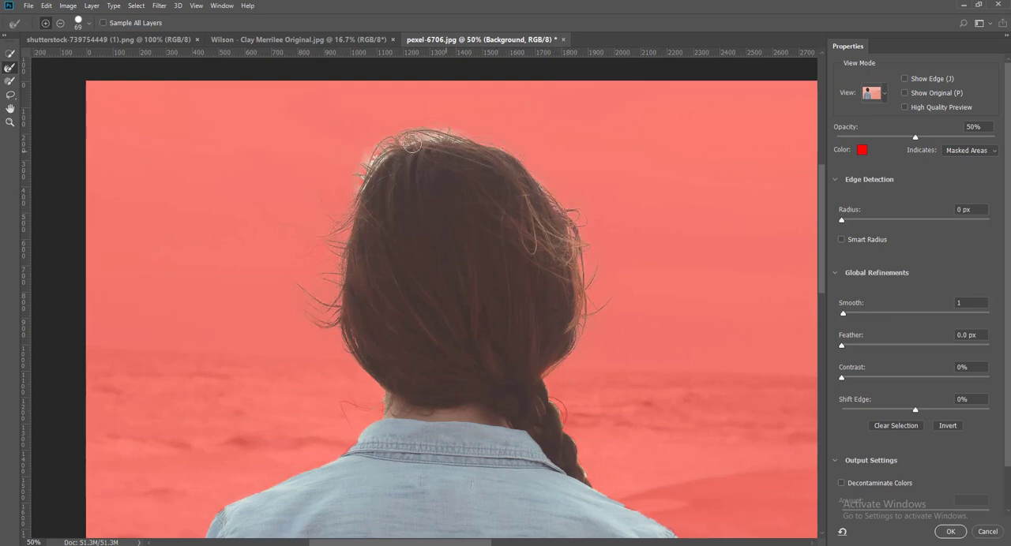
{"action": "mouse_move", "coordinate": [454, 137]}
{"action": "left_mouse_down"}
{"action": "mouse_move", "coordinate": [488, 137]}
{"action": "mouse_move", "coordinate": [350, 143]}
{"action": "mouse_move", "coordinate": [390, 148]}
{"action": "mouse_move", "coordinate": [376, 153]}
{"action": "mouse_move", "coordinate": [357, 184]}
{"action": "left_mouse_up"}
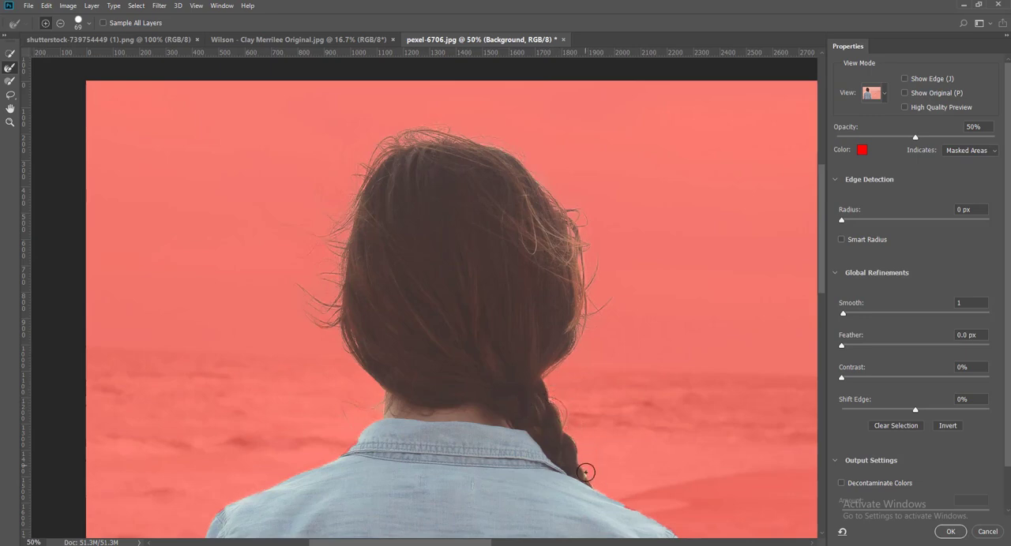
{"action": "left_click_drag", "start_coordinate": [583, 469], "coordinate": [585, 387]}
{"action": "mouse_move", "coordinate": [619, 294]}
{"action": "left_mouse_down"}
{"action": "mouse_move", "coordinate": [609, 271]}
{"action": "mouse_move", "coordinate": [484, 155]}
{"action": "mouse_move", "coordinate": [508, 156]}
{"action": "mouse_move", "coordinate": [496, 146]}
{"action": "mouse_move", "coordinate": [532, 166]}
{"action": "left_mouse_up"}
Step: Output the refined hair selection as a background copy with a layer mask, and close pexel-6706.jpg
{"action": "left_click", "coordinate": [951, 533]}
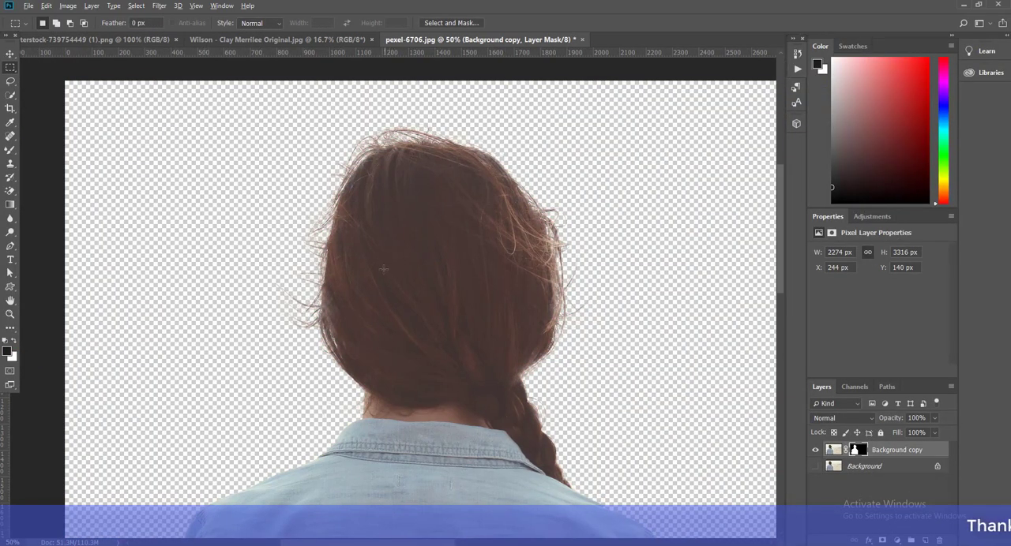
{"action": "scroll", "coordinate": [384, 270], "scroll_direction": "down", "scroll_amount": 5}
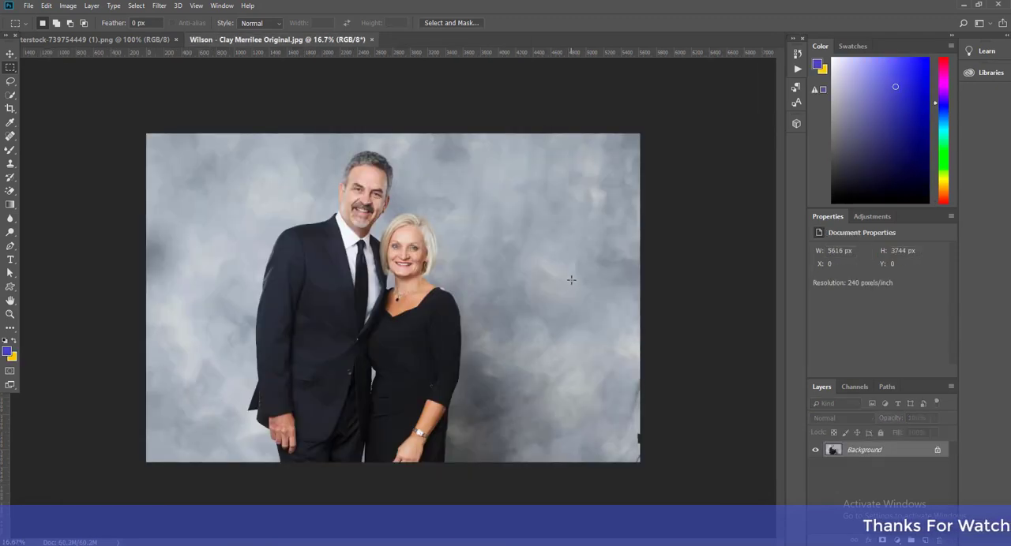
Step: Enter Select and Mask for the couple portrait, set the overlay to indicate Selected Areas, and run Select Subject
{"action": "left_click", "coordinate": [451, 23]}
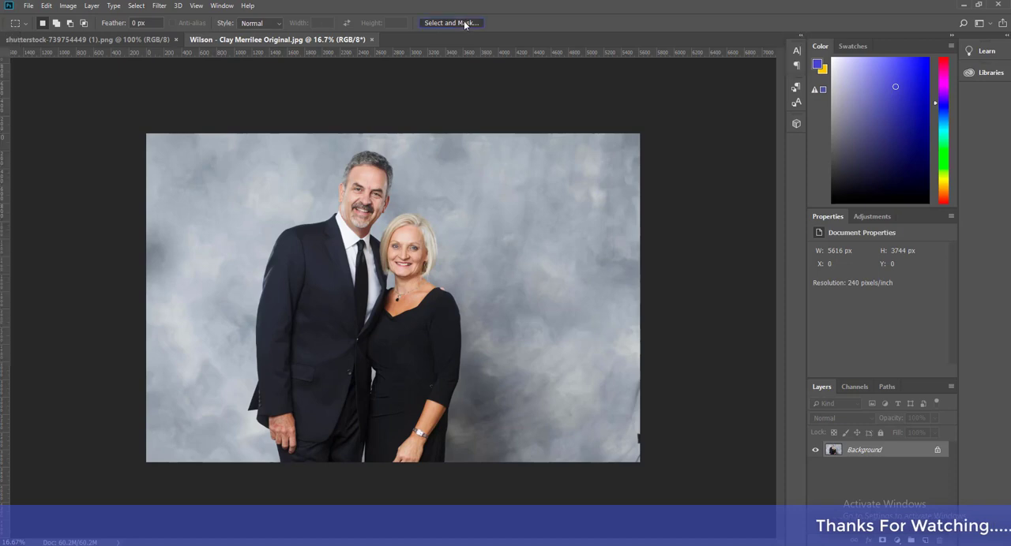
{"action": "left_click", "coordinate": [968, 150]}
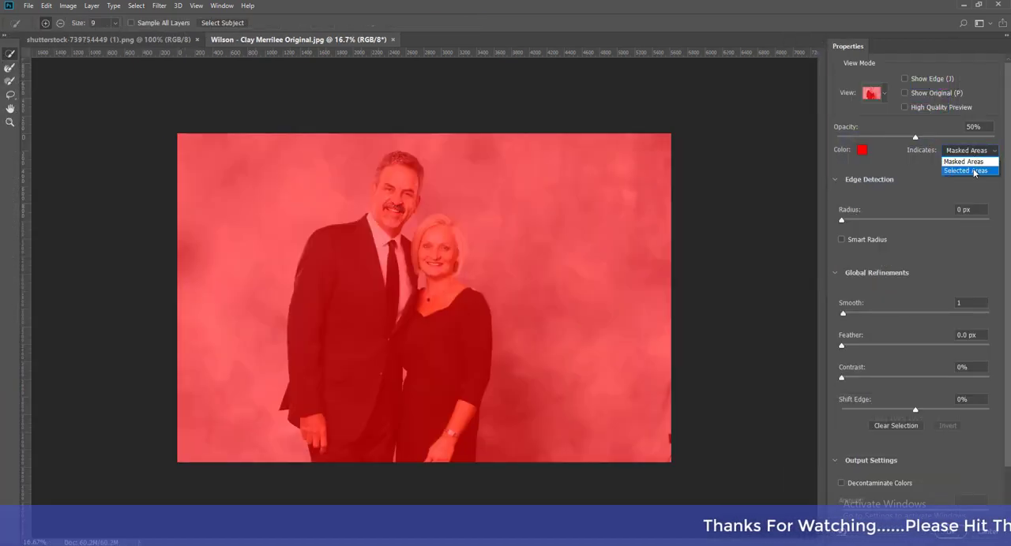
{"action": "left_click", "coordinate": [974, 170]}
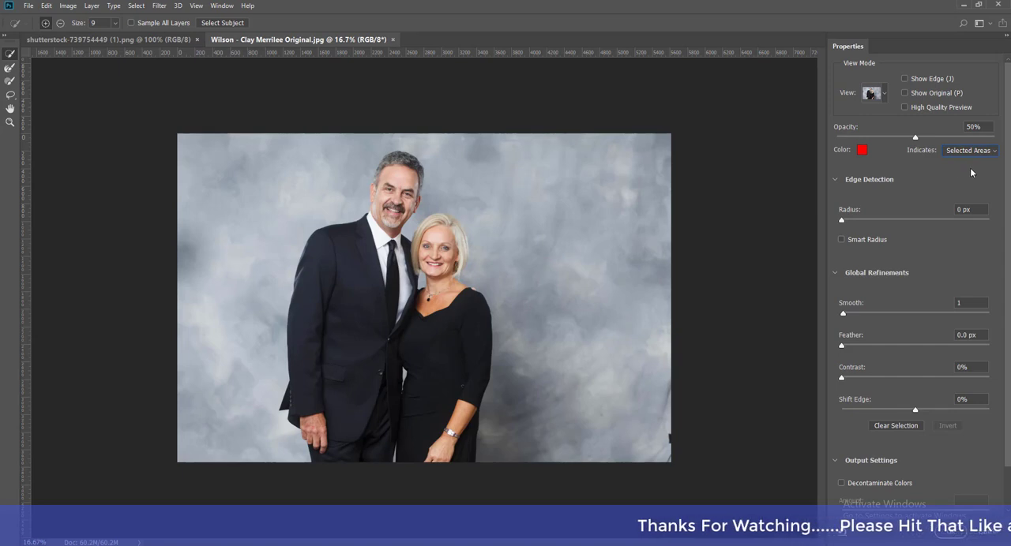
{"action": "left_click", "coordinate": [227, 23]}
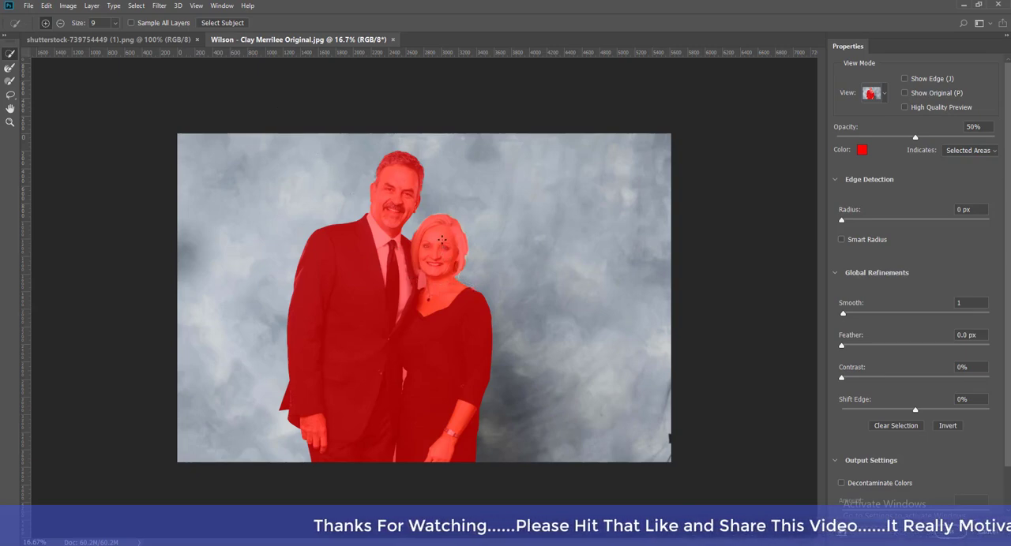
Step: Output the couple's selection as a background copy with a layer mask, and close the portrait without saving
{"action": "left_click", "coordinate": [951, 533]}
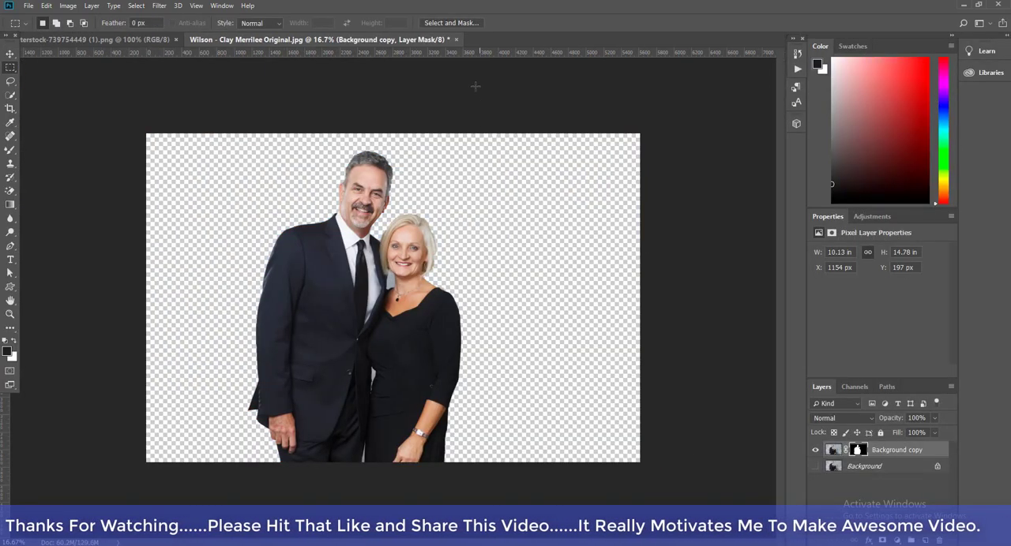
{"action": "left_click", "coordinate": [456, 40]}
{"action": "left_click", "coordinate": [503, 208]}
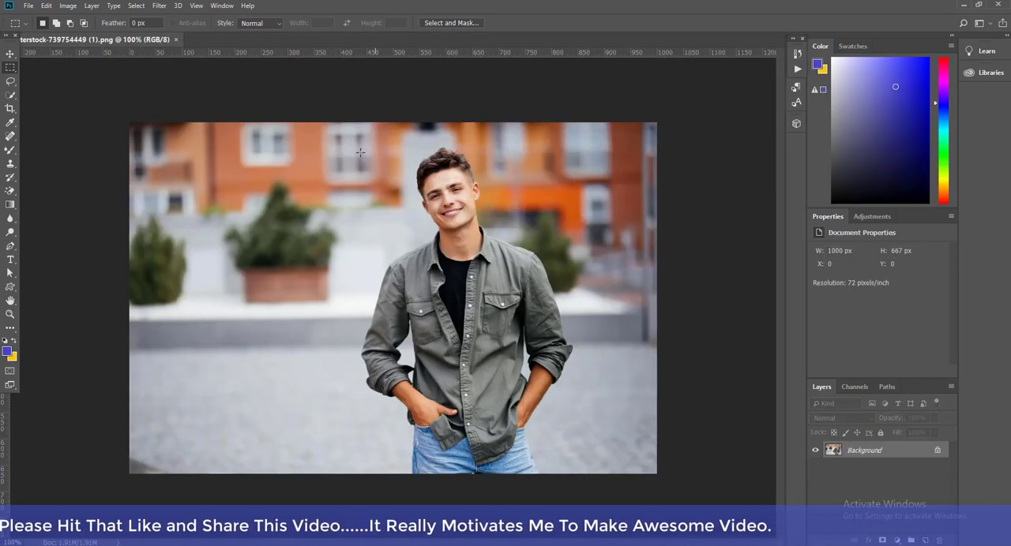
{"action": "left_click", "coordinate": [472, 25]}
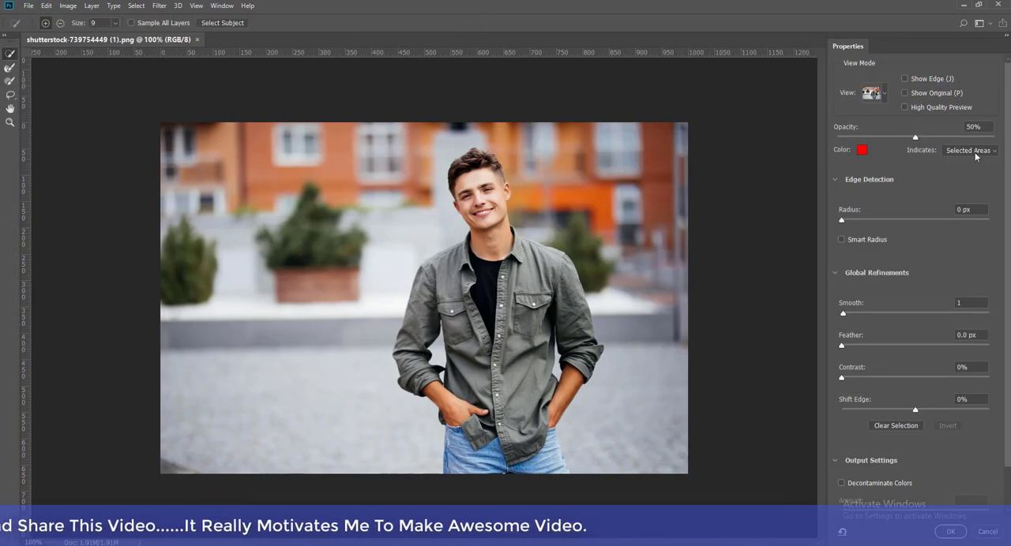
{"action": "left_click", "coordinate": [975, 157]}
{"action": "left_click", "coordinate": [975, 162]}
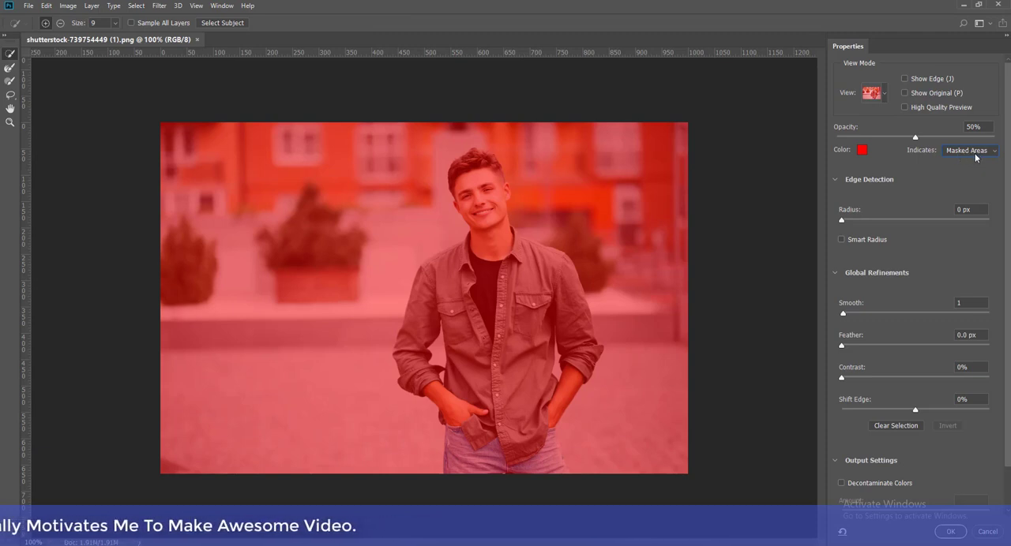
{"action": "left_click", "coordinate": [224, 25]}
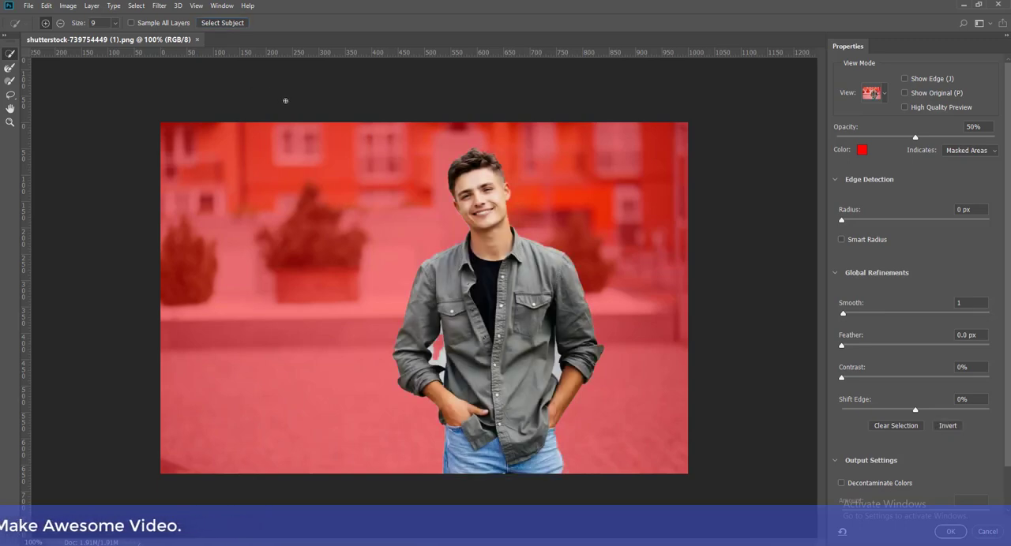
Step: Subtract the background gaps between the man's arms and torso with the Quick Selection tool, reducing its brush size to 1
{"action": "scroll", "coordinate": [487, 363], "scroll_direction": "up", "scroll_amount": 3}
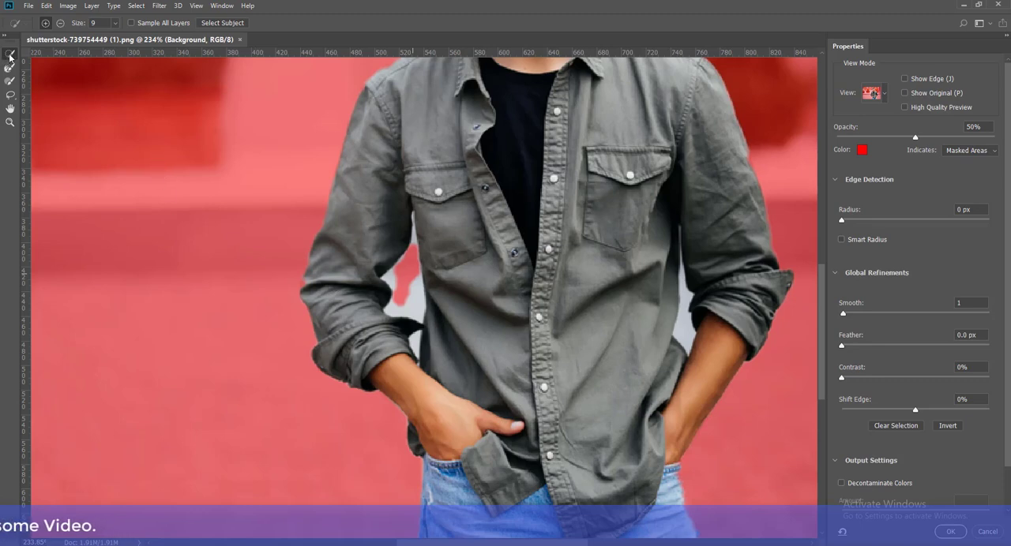
{"action": "left_click", "coordinate": [60, 23]}
{"action": "mouse_move", "coordinate": [402, 265]}
{"action": "left_mouse_down"}
{"action": "mouse_move", "coordinate": [409, 306]}
{"action": "mouse_move", "coordinate": [408, 254]}
{"action": "mouse_move", "coordinate": [415, 360]}
{"action": "left_mouse_up"}
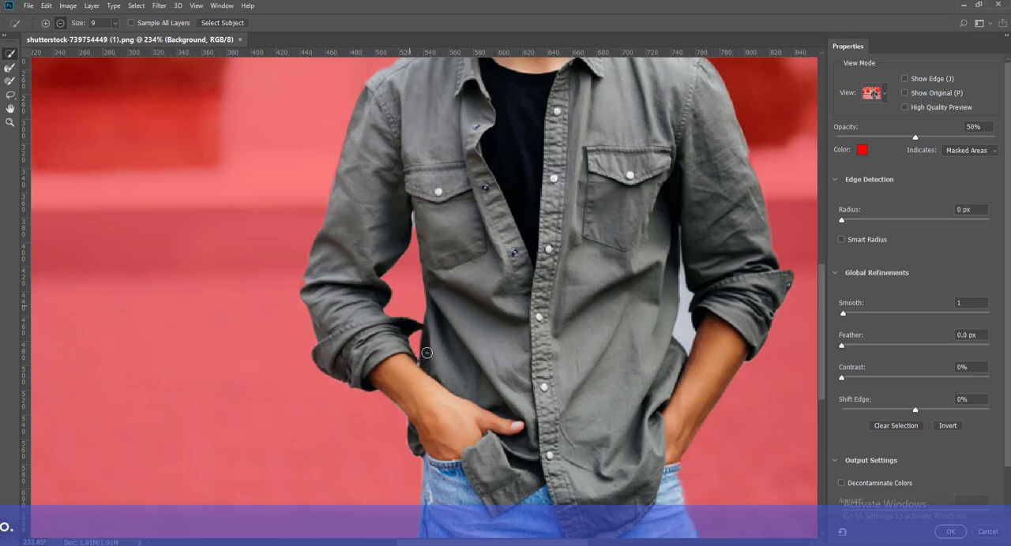
{"action": "left_click_drag", "start_coordinate": [685, 330], "coordinate": [686, 321]}
{"action": "key", "text": "["}
{"action": "key", "text": "["}
{"action": "key", "text": "["}
{"action": "key", "text": "["}
{"action": "key", "text": "["}
{"action": "key", "text": "["}
{"action": "key", "text": "["}
{"action": "key", "text": "["}
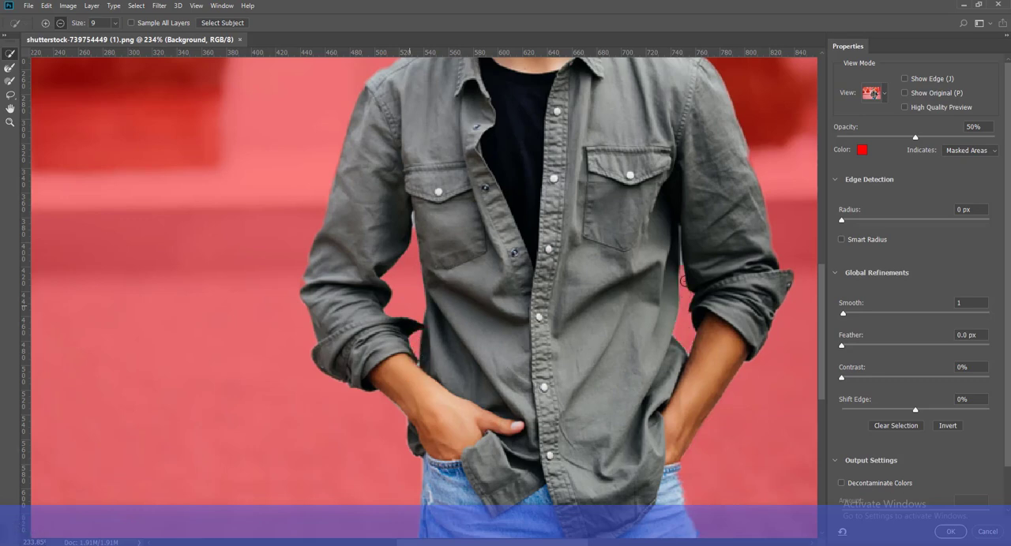
Step: Output the young man's selection as a background copy with a layer mask
{"action": "key", "text": "ctrl+0"}
{"action": "scroll", "coordinate": [692, 349], "scroll_direction": "down", "scroll_amount": 2}
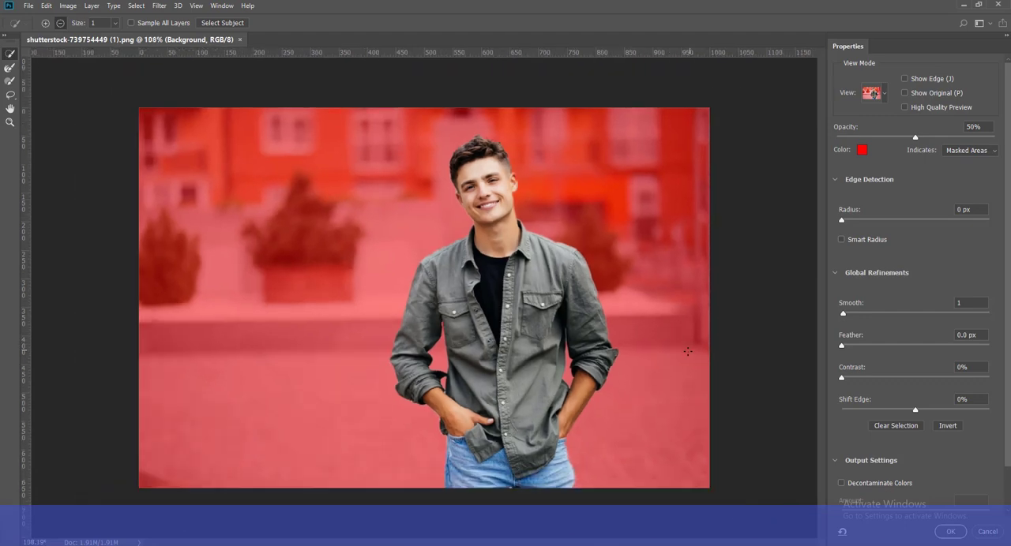
{"action": "left_click", "coordinate": [948, 530]}
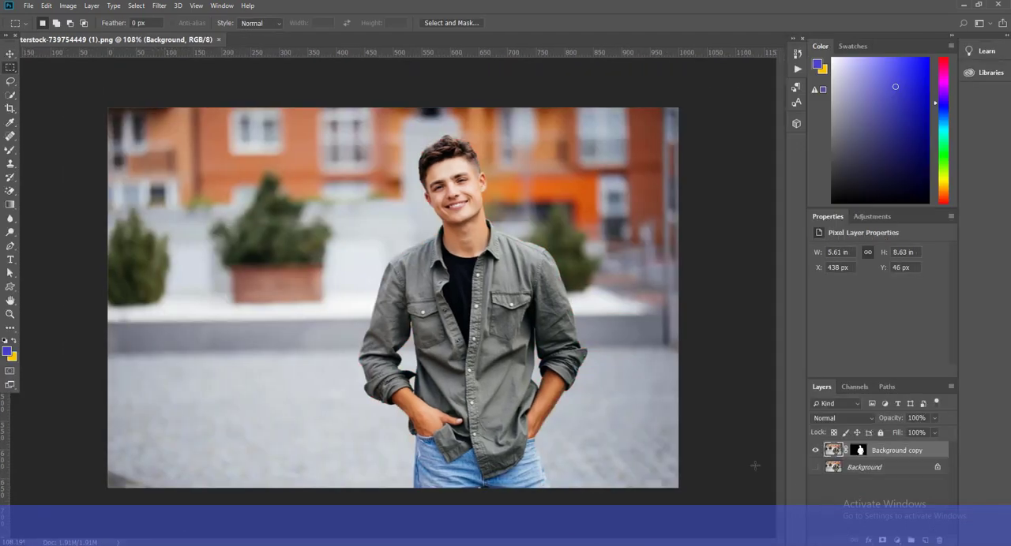